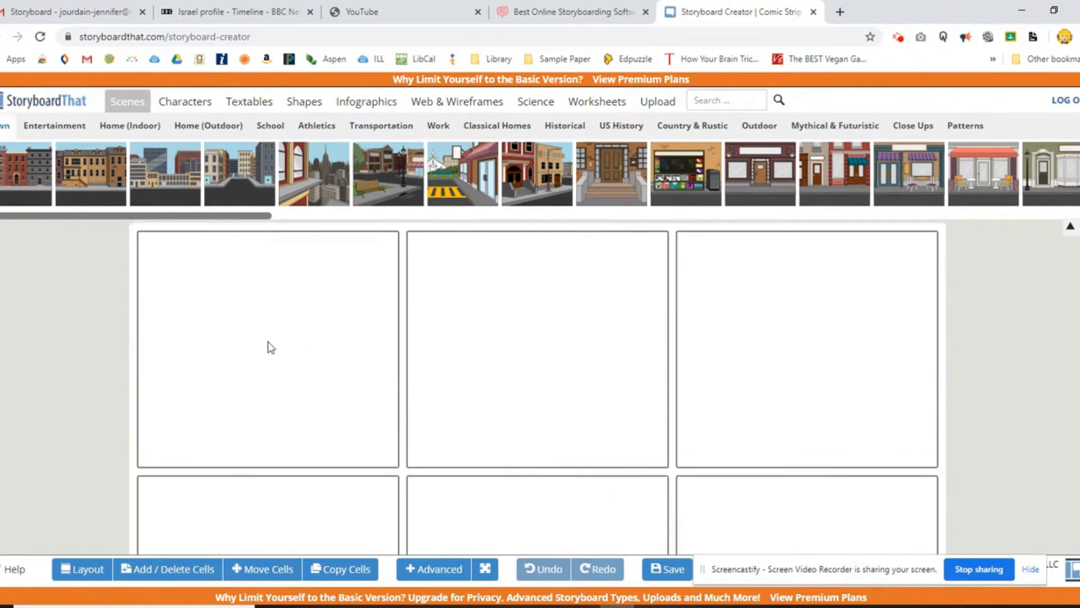
Change the storyboard's cell layout to Cell & Description.
click(78, 572)
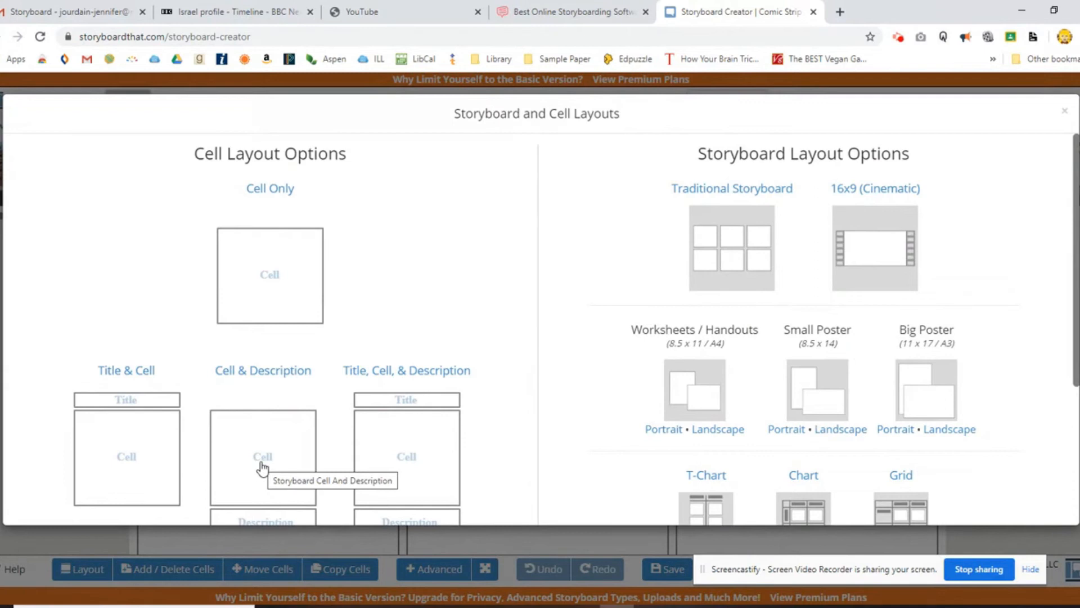
scroll(477, 418, down, 2)
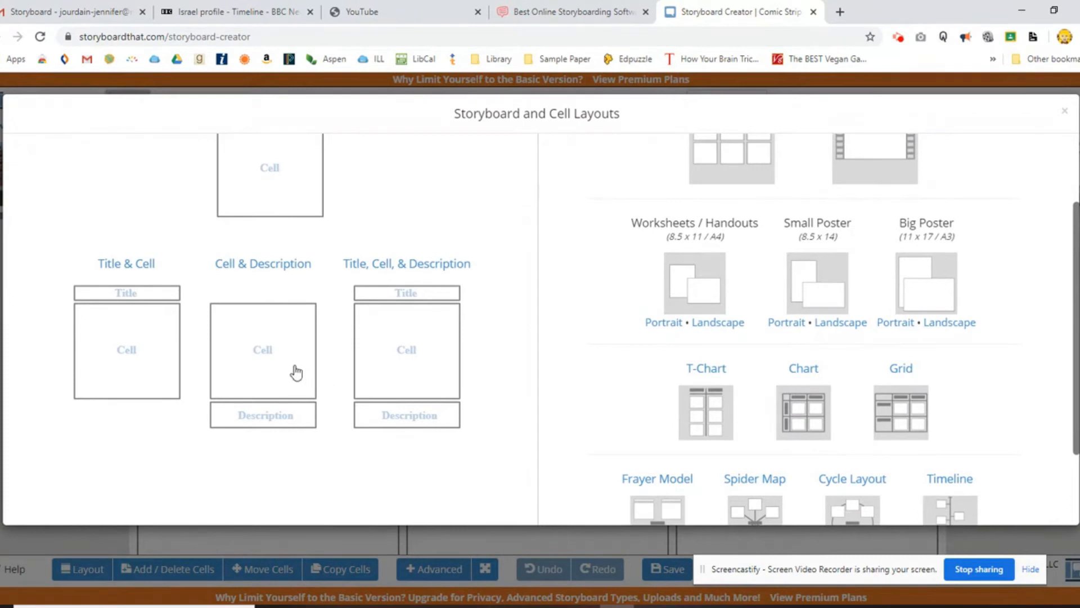
click(276, 359)
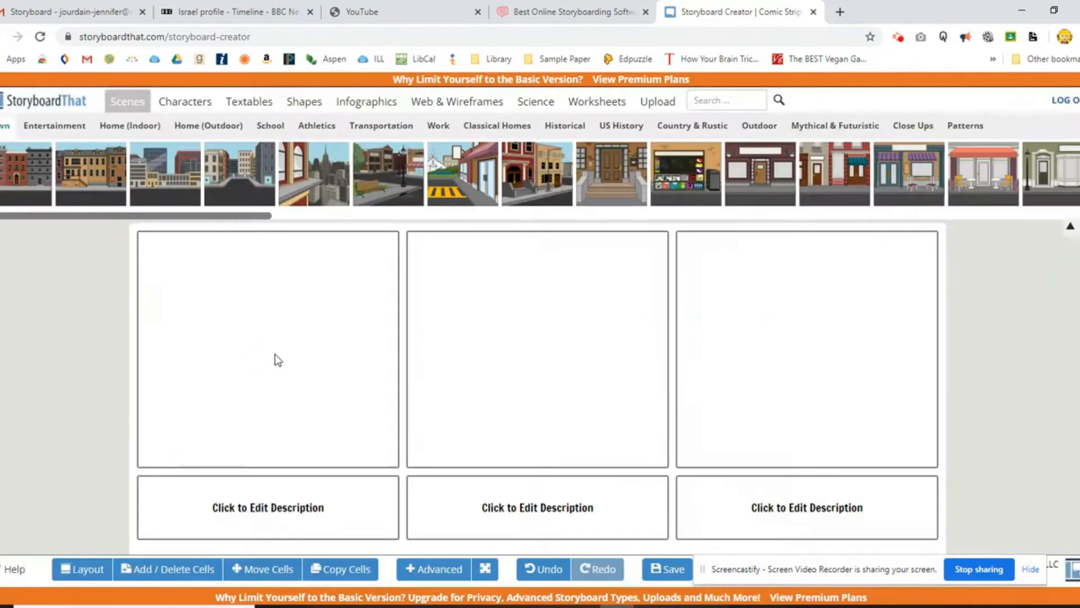
Enter "Scene One" as the description of the first cell.
click(287, 513)
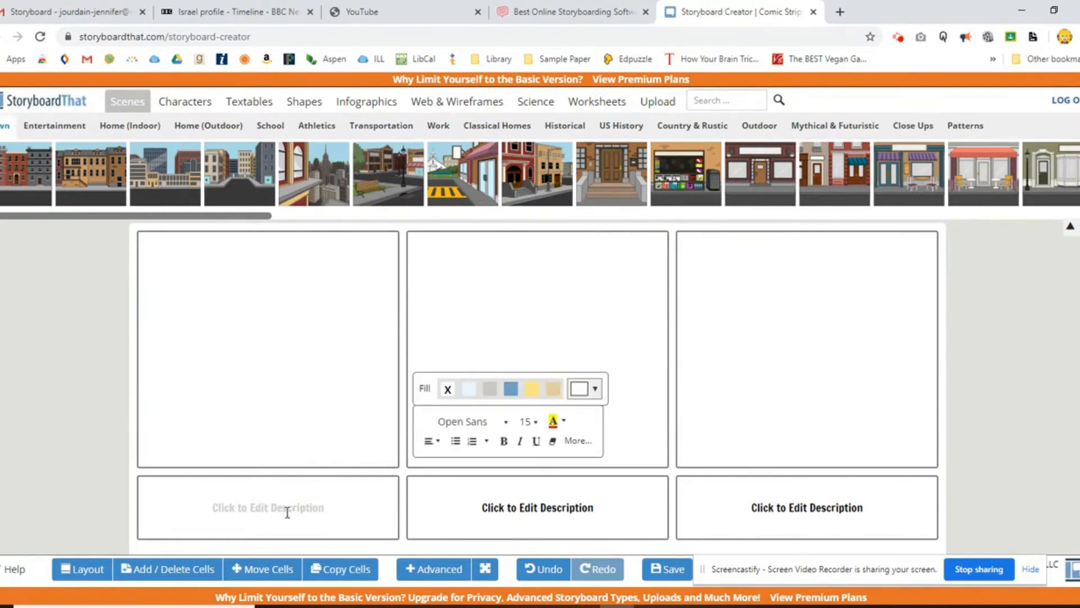
text(Scene One)
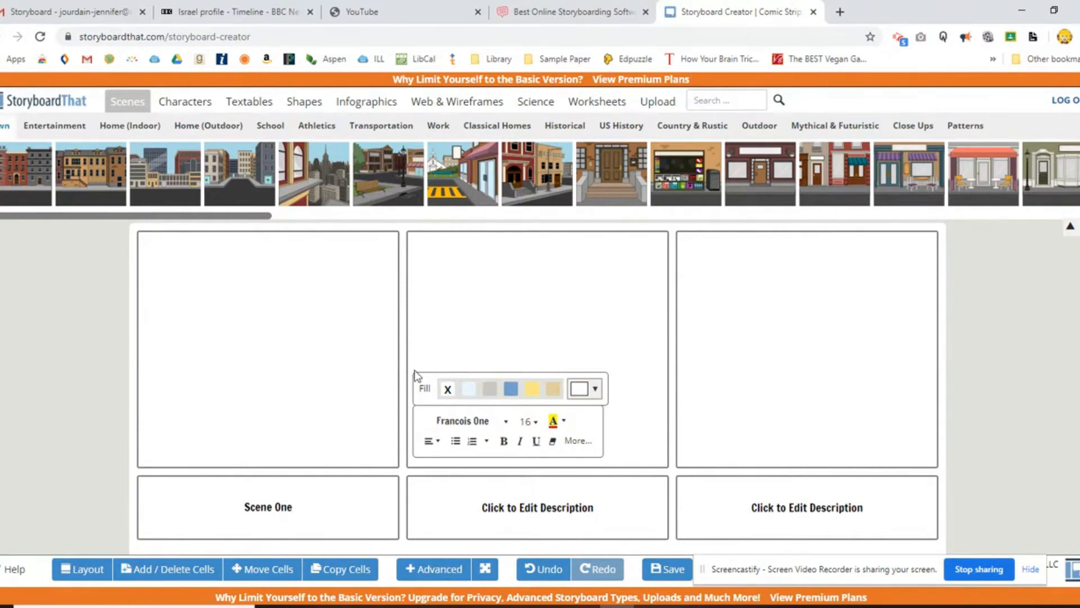
click(295, 322)
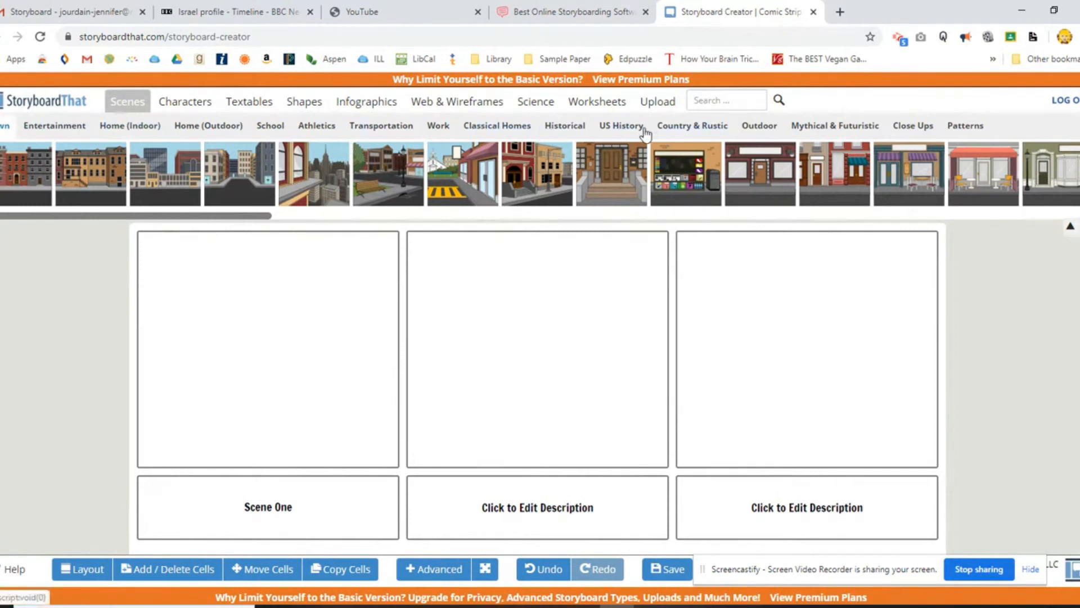
Fill the first cell with the Historical scene showing brown village houses on sandy ground.
click(569, 130)
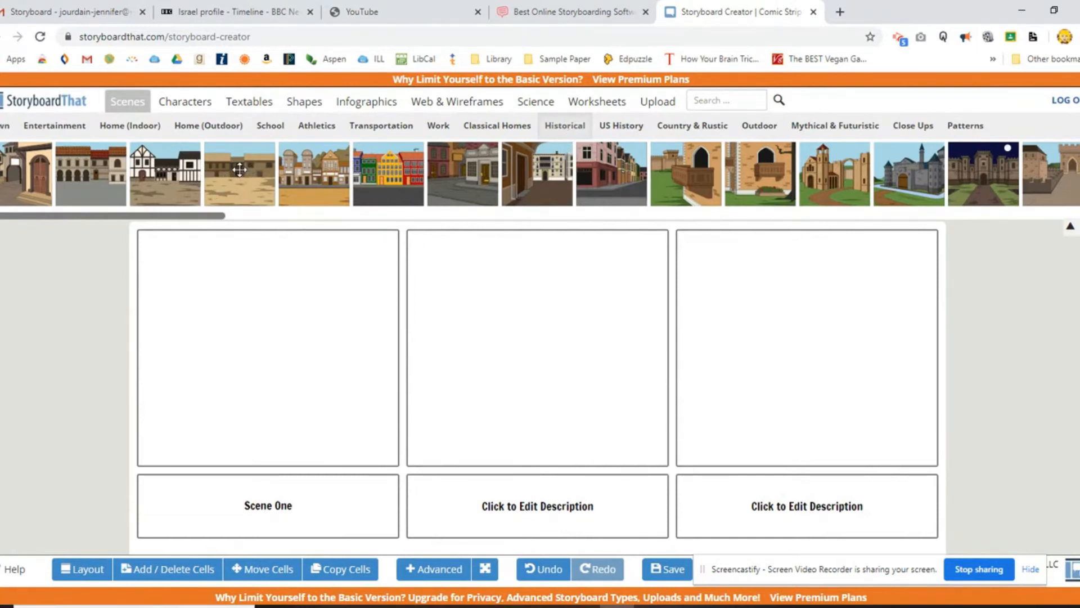
drag(240, 169, 250, 336)
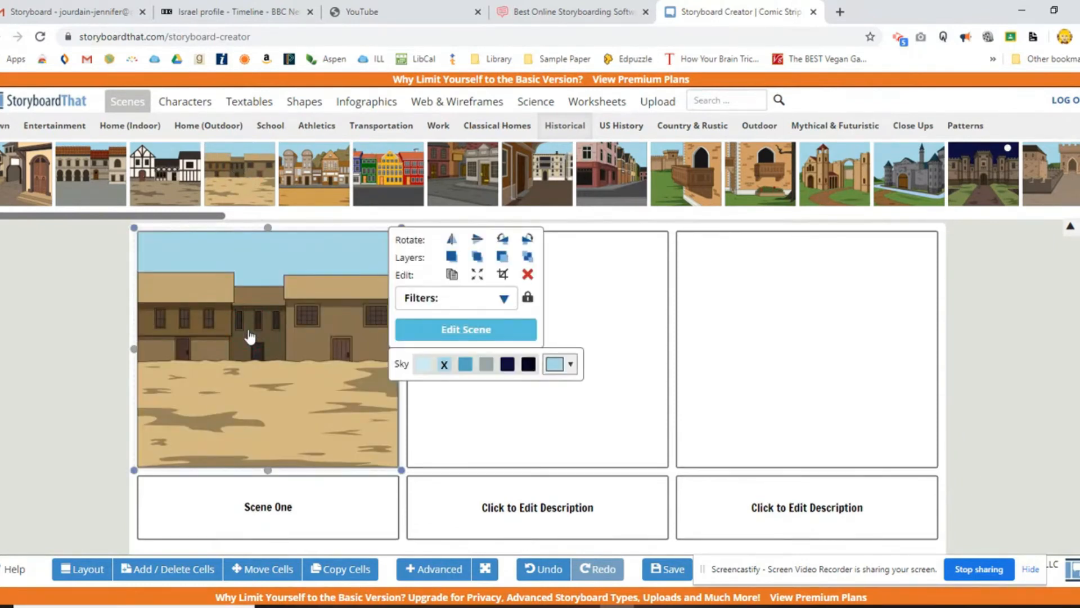
Try night and rain on the village scene, then update it with Day Time, Clear Skies and Lights On.
click(482, 334)
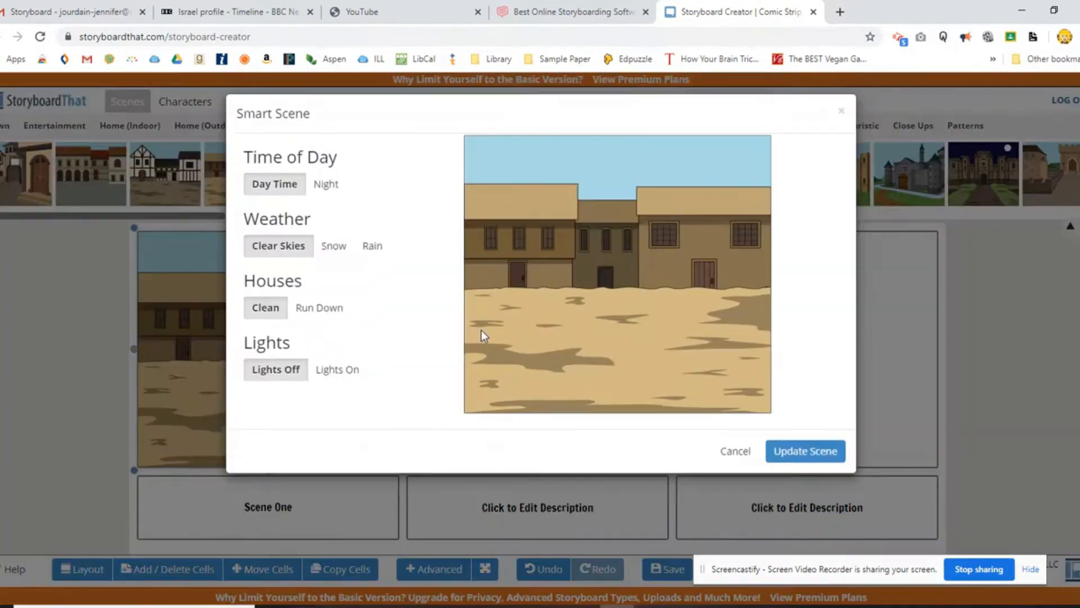
click(331, 182)
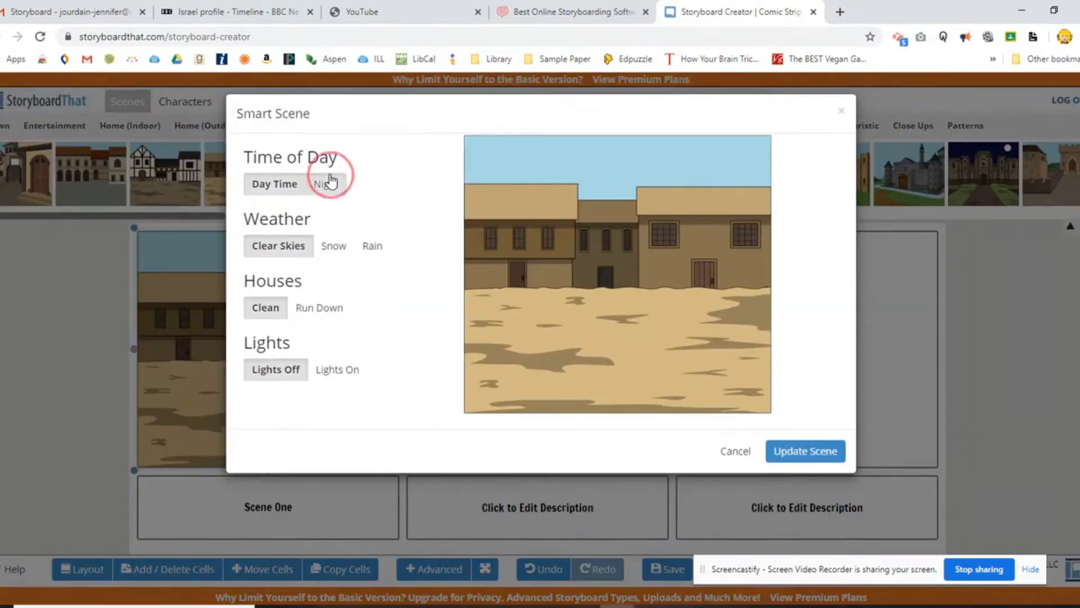
click(364, 248)
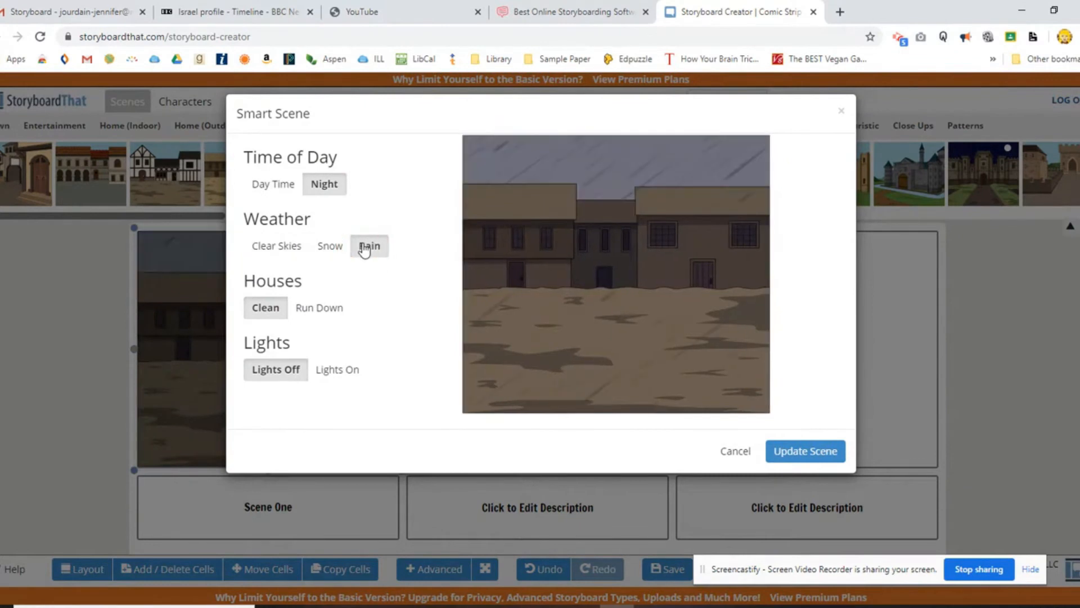
click(338, 374)
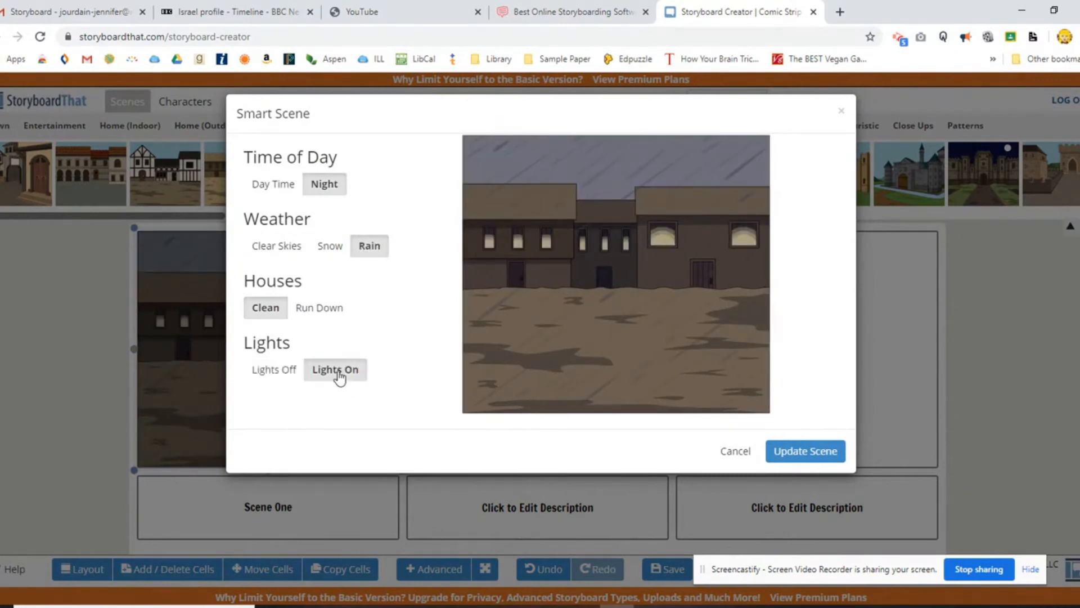
click(276, 185)
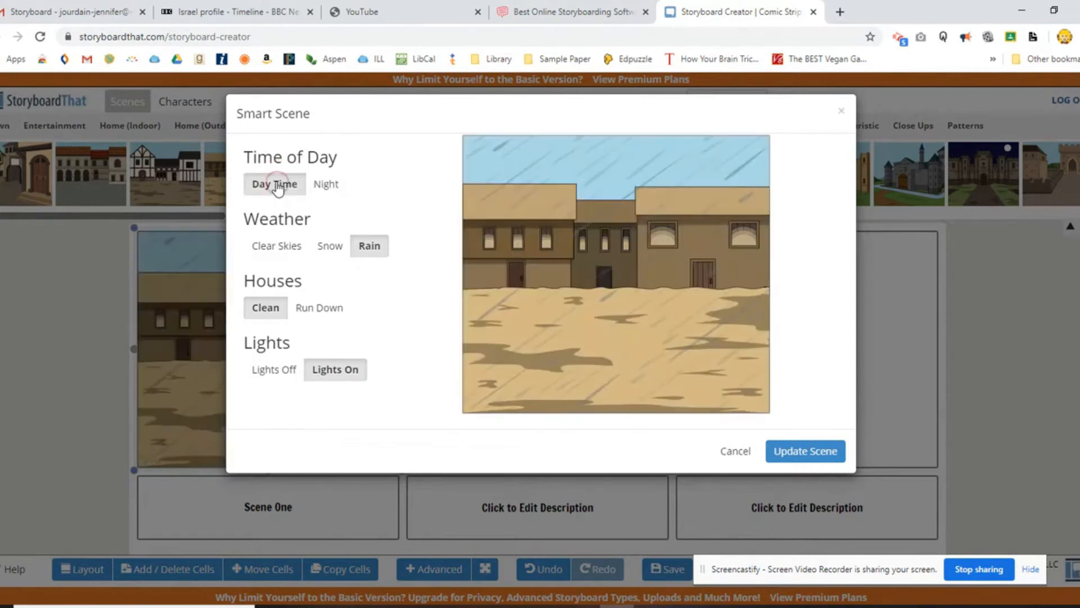
click(279, 248)
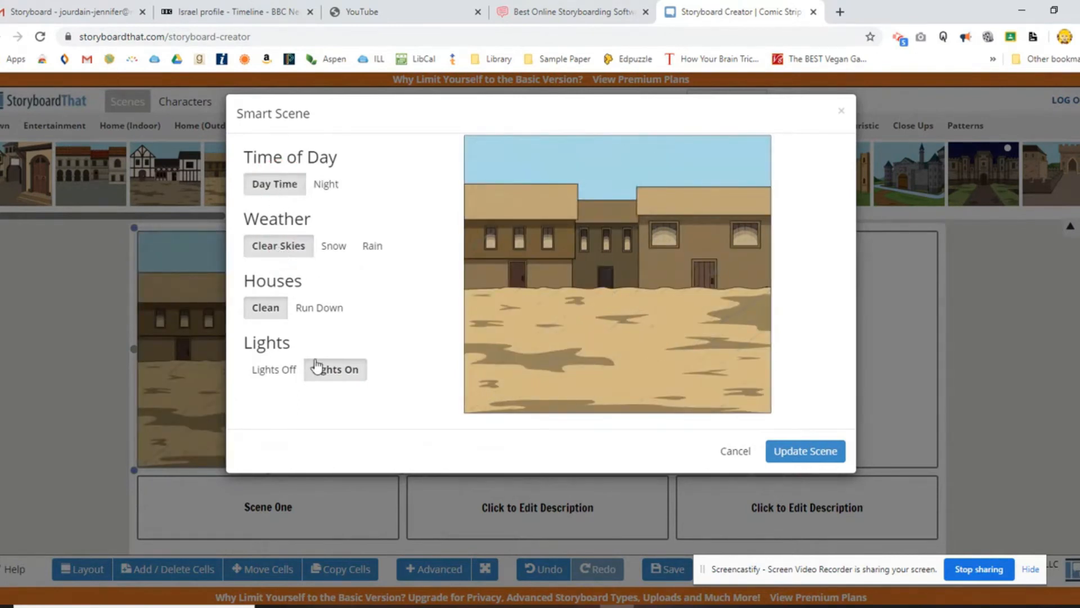
click(783, 452)
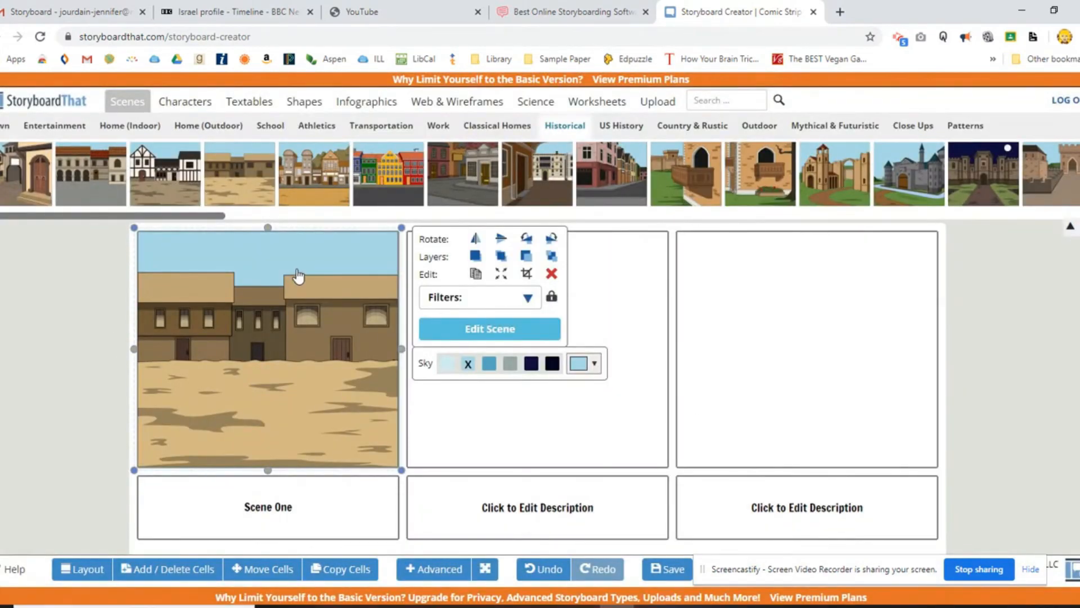
Add the Cultural woman with braided hair, black bodice and red apron to the first cell, in front of the houses.
click(178, 103)
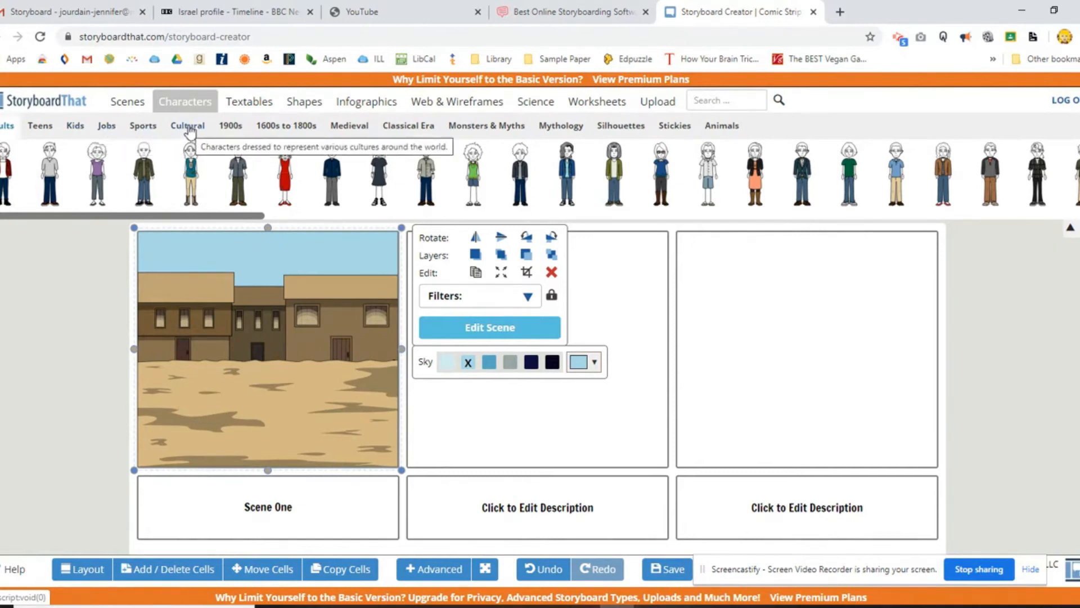
click(190, 129)
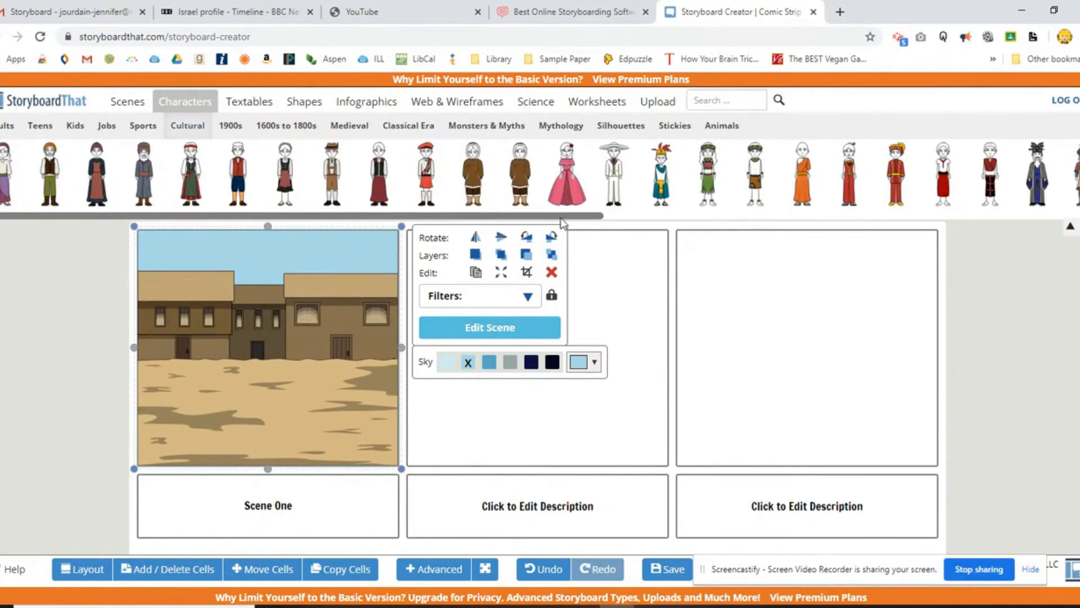
drag(583, 220, 670, 225)
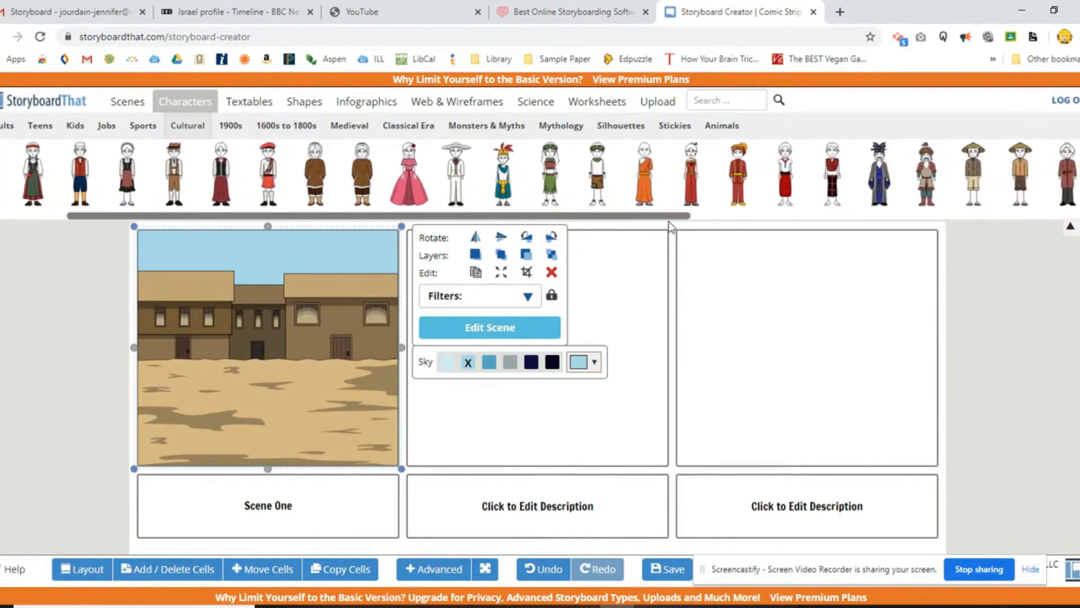
click(673, 224)
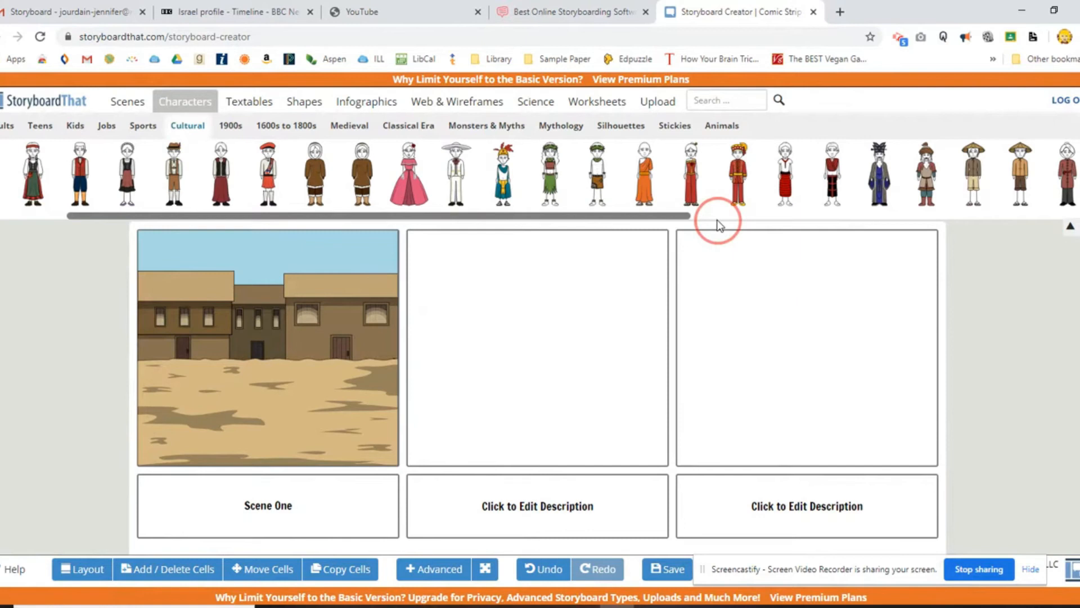
drag(684, 219, 616, 225)
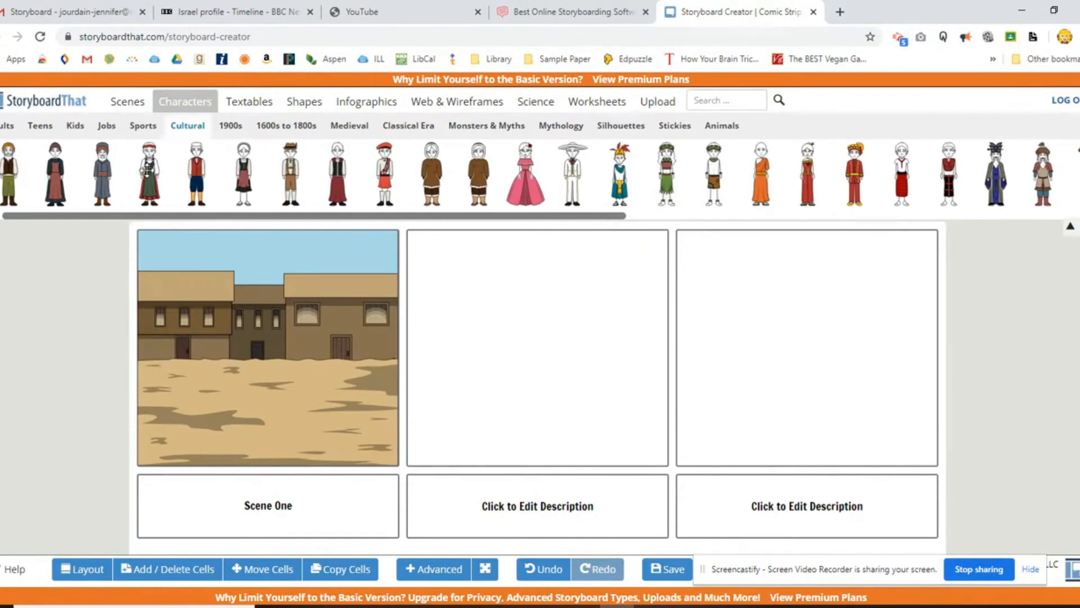
click(244, 167)
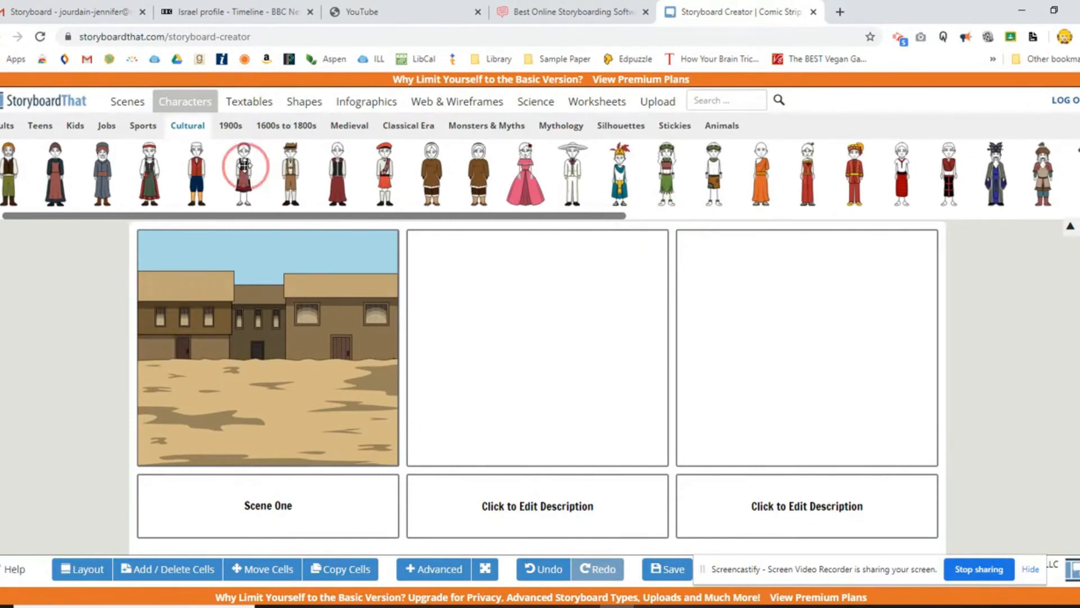
drag(245, 166, 215, 343)
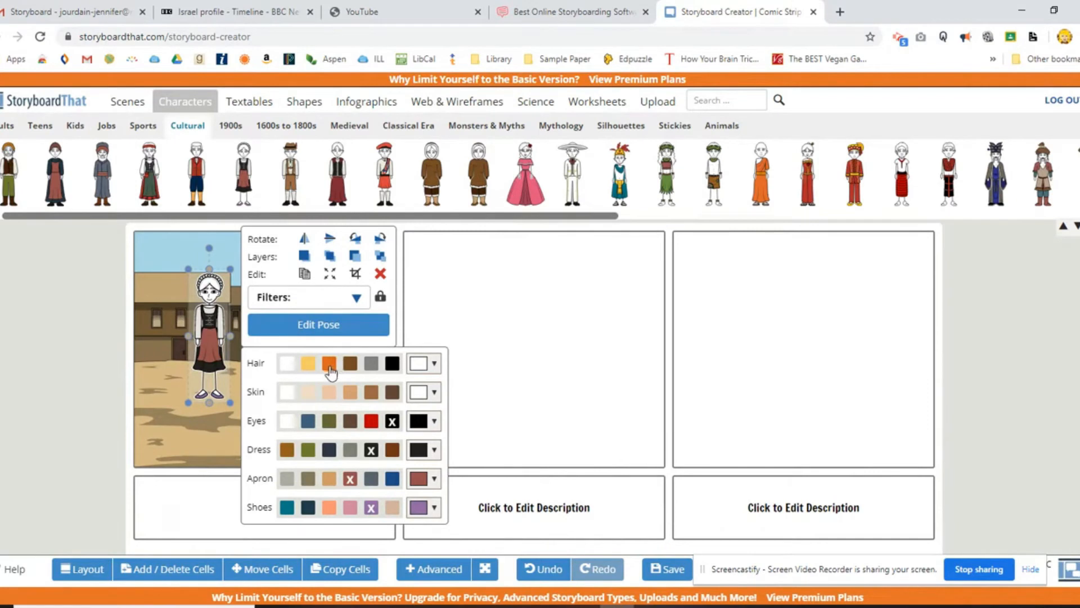
Color the woman's hair brown and her skin light tan.
click(350, 363)
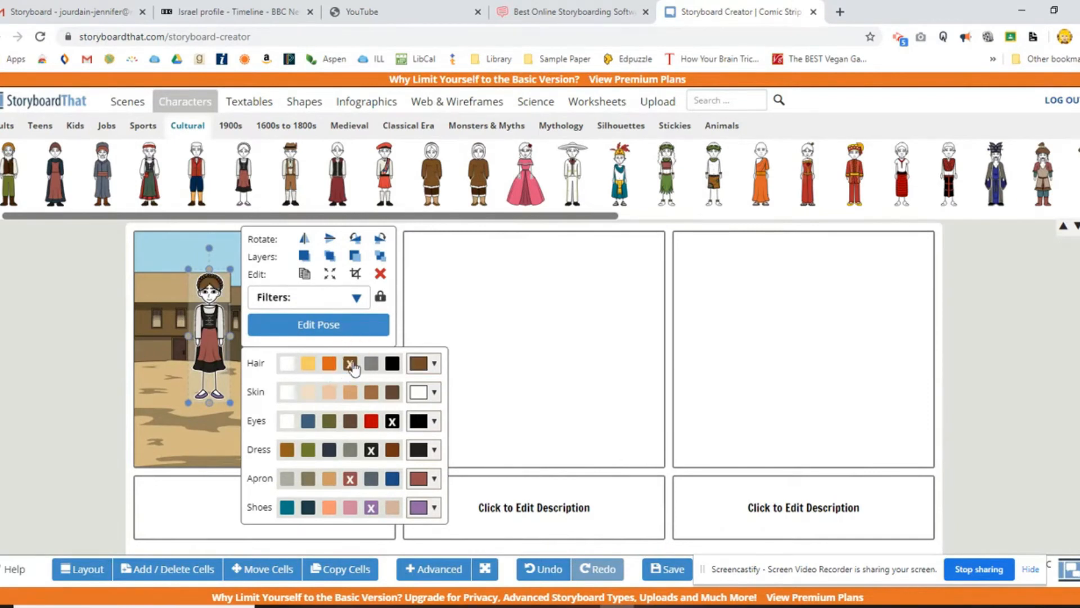
click(370, 392)
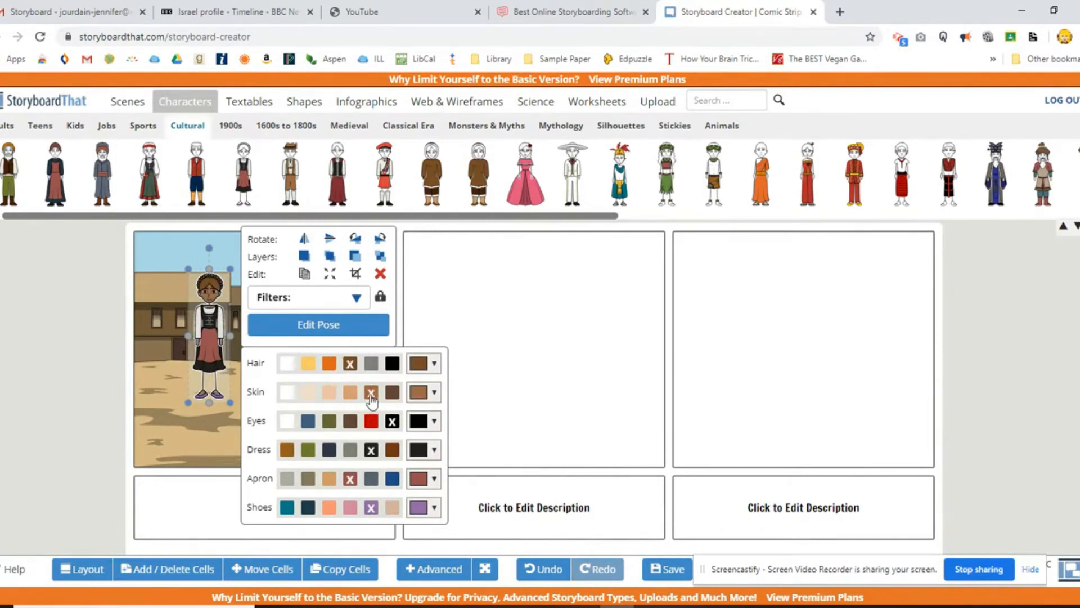
click(351, 392)
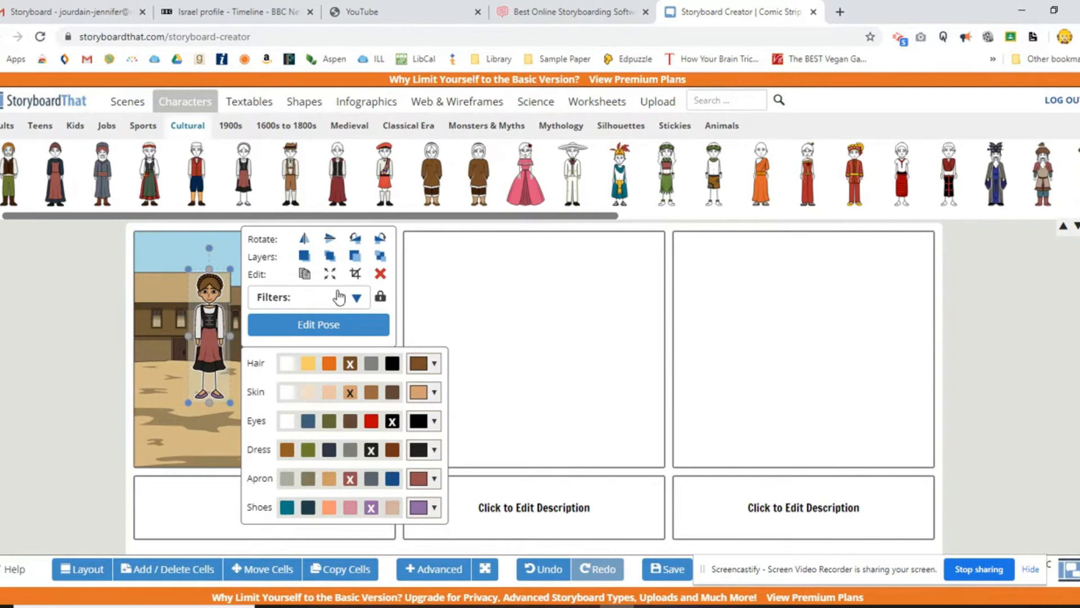
Switch the woman's pose to the side view and give her the wide-eyed, open-mouthed expression.
click(341, 324)
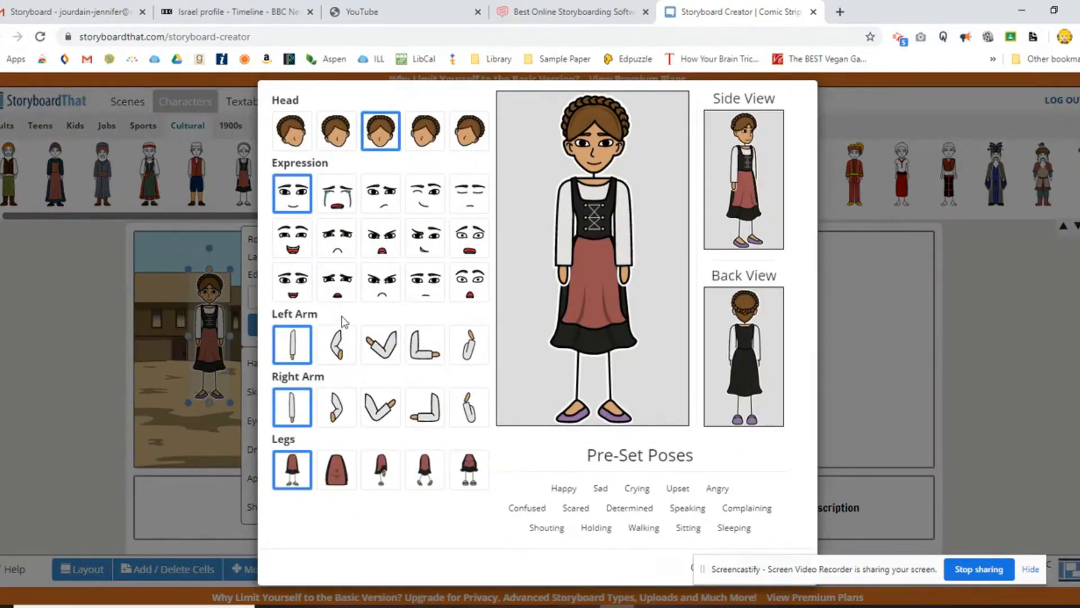
click(754, 217)
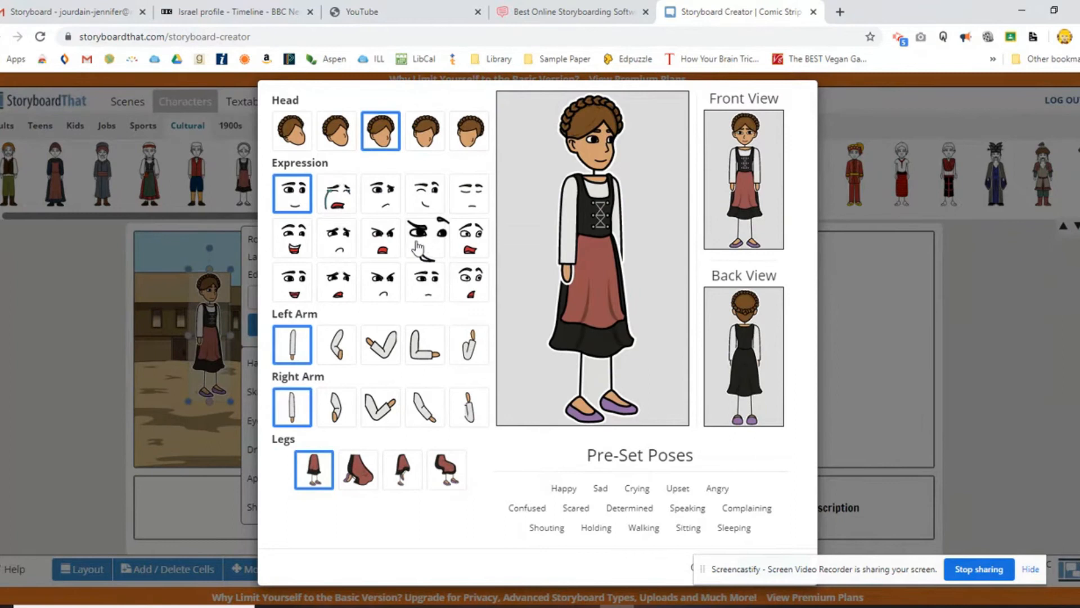
click(288, 231)
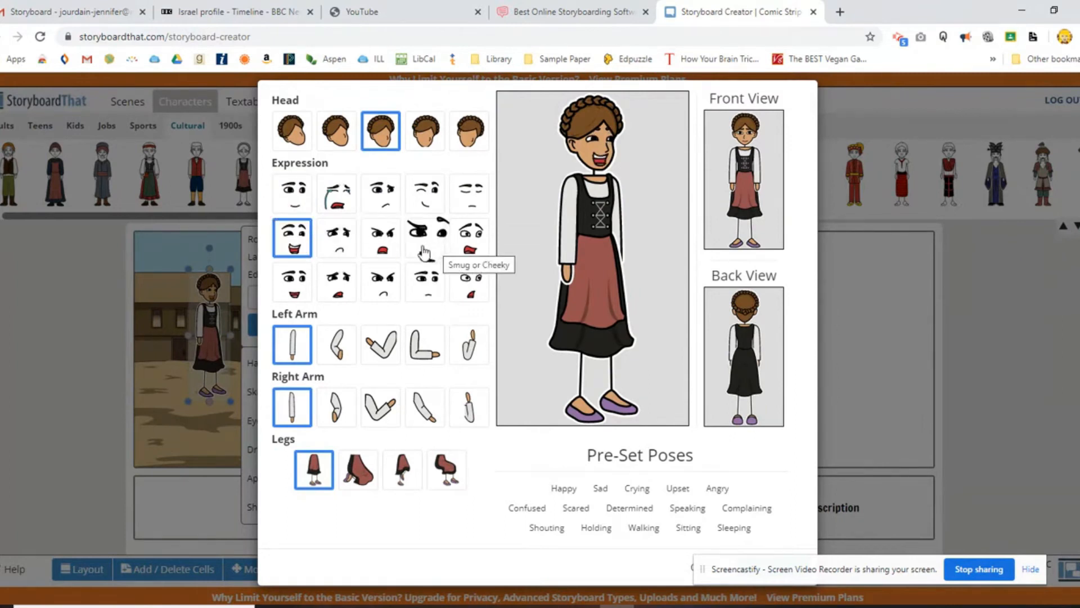
click(471, 245)
click(471, 277)
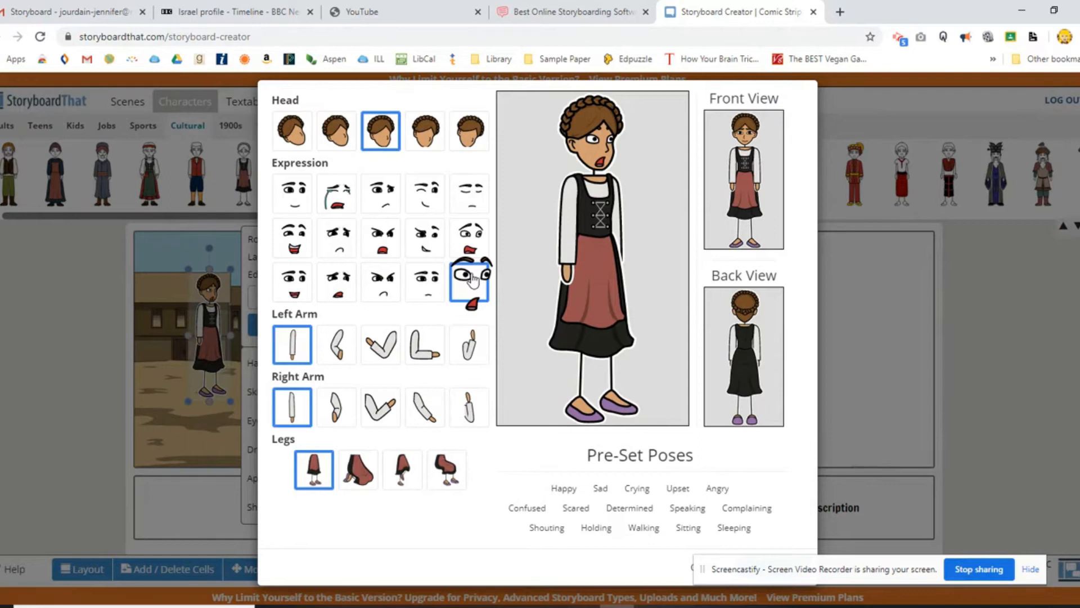
Set the woman's head to the fourth angle, raise her right arm, bend her left arm at the waist, and update the pose.
click(426, 135)
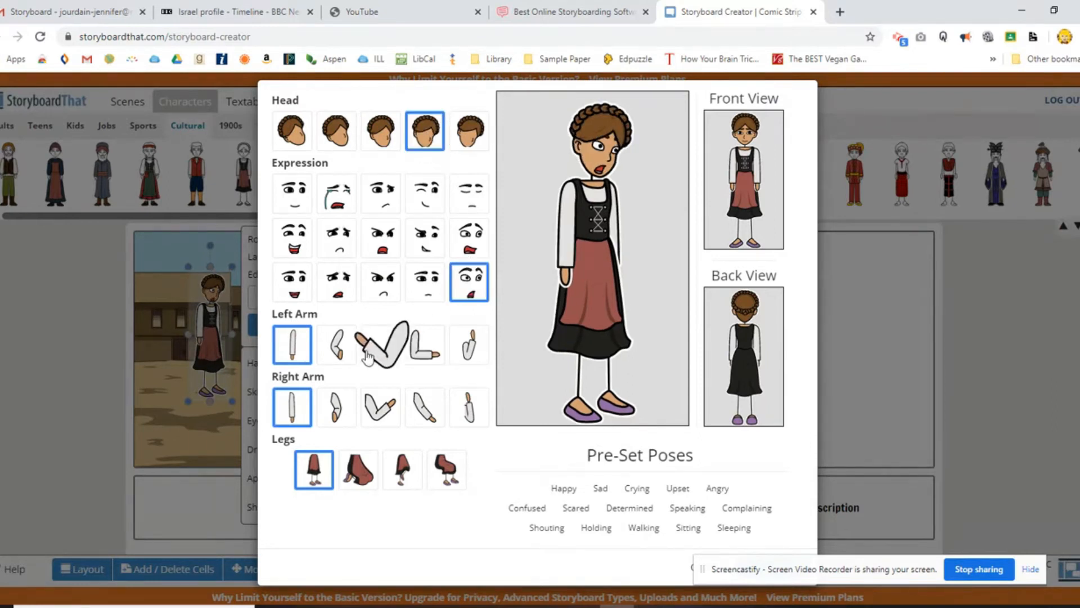
click(384, 407)
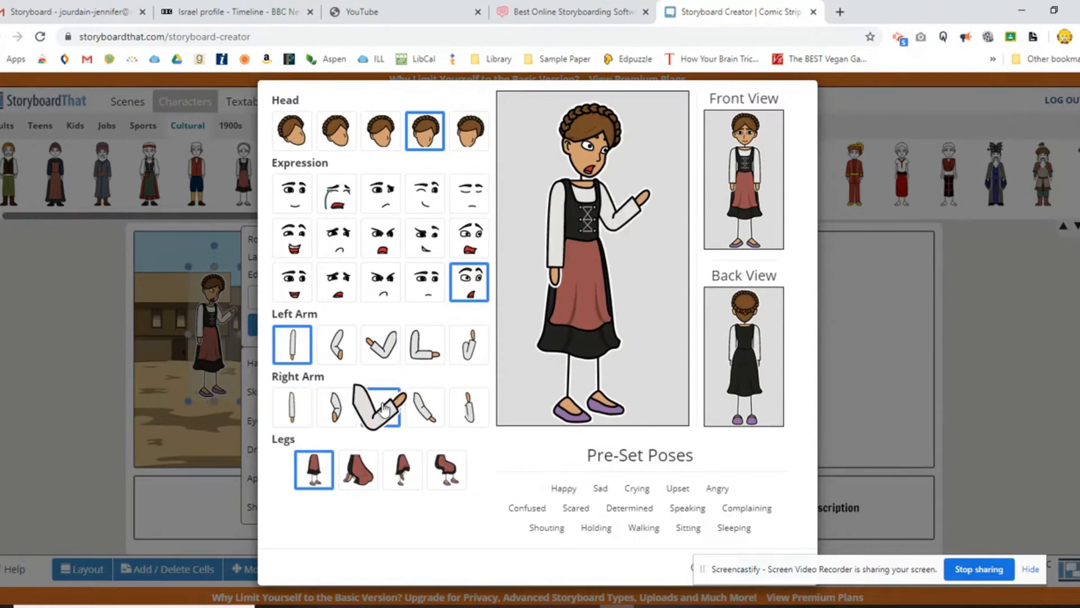
click(335, 345)
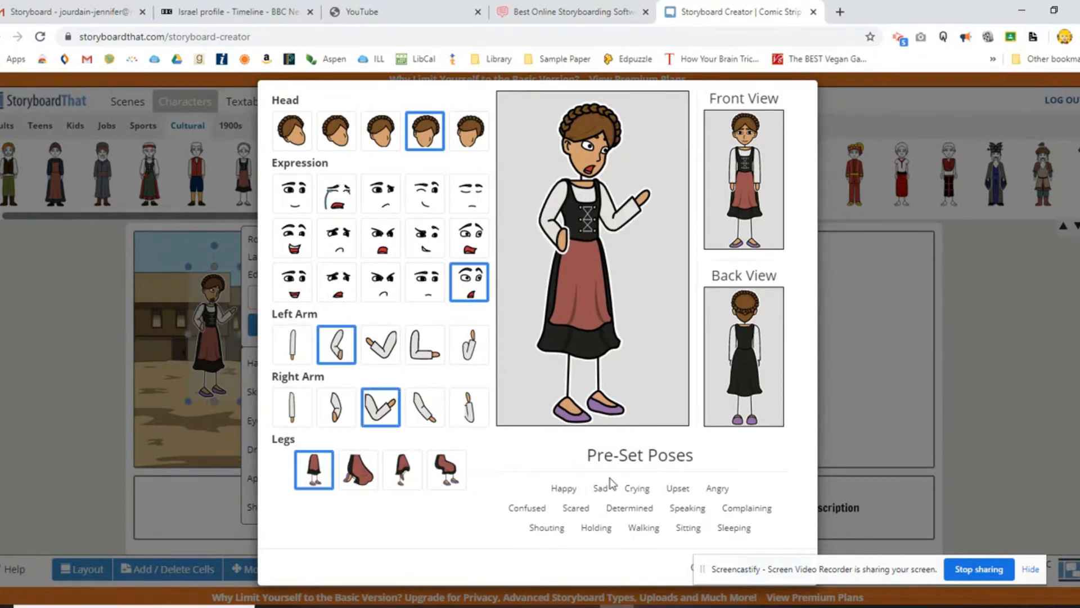
drag(793, 565, 875, 566)
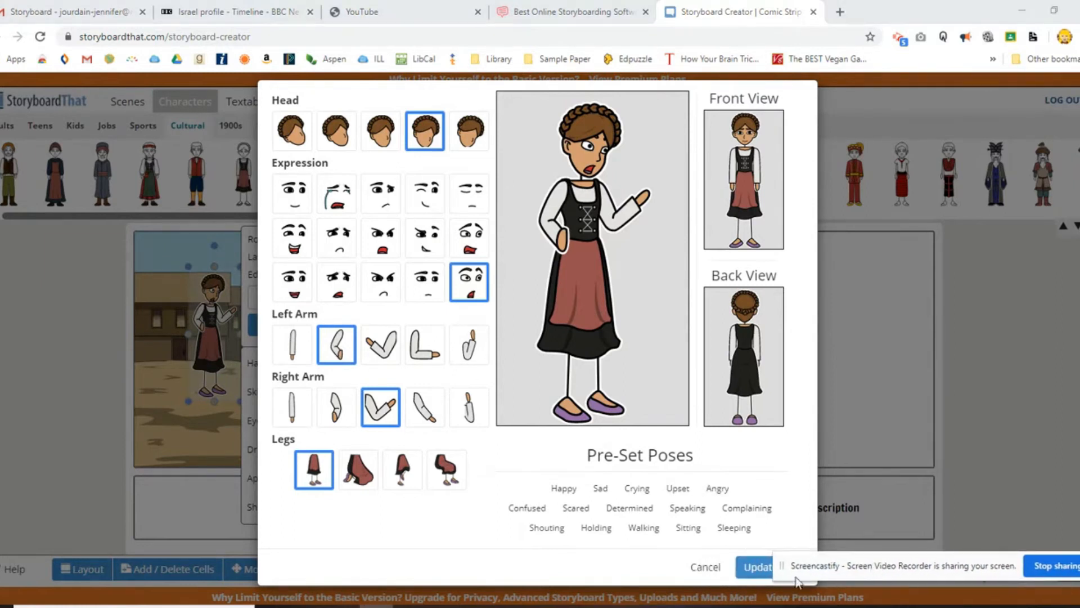
click(755, 568)
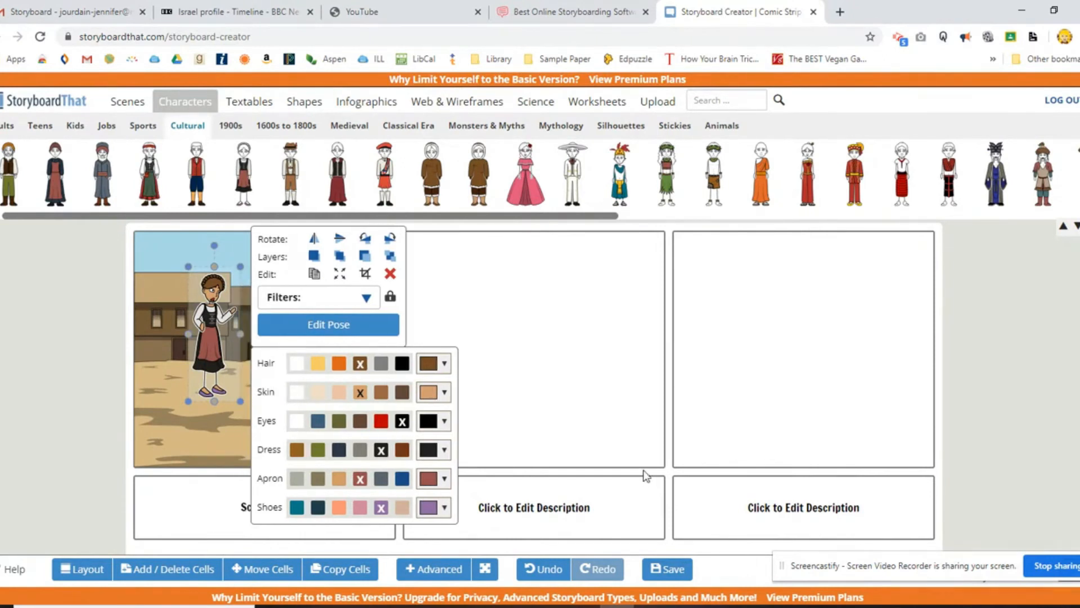
Duplicate the posed woman in the first cell.
click(315, 274)
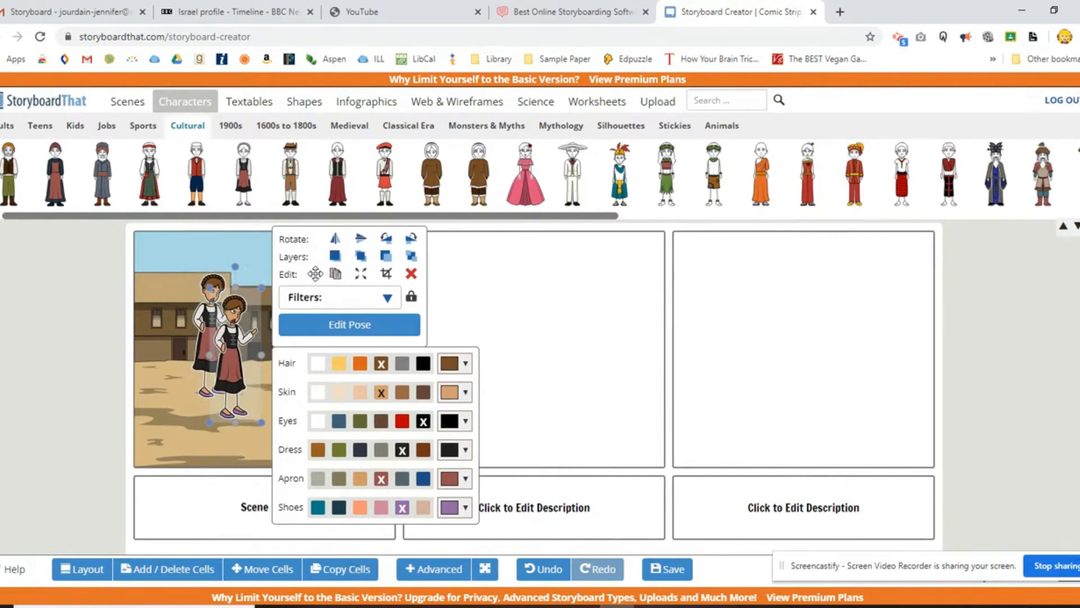
Move the duplicated woman into the second cell, flip her horizontally, shrink her, and place her at the cell's right side.
drag(233, 326, 590, 354)
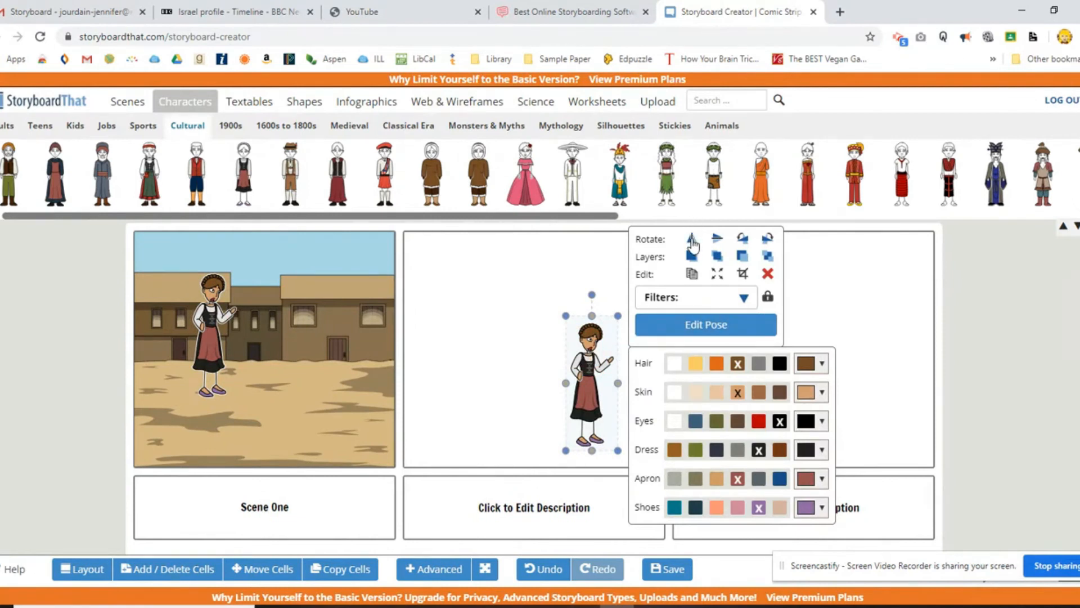
click(692, 238)
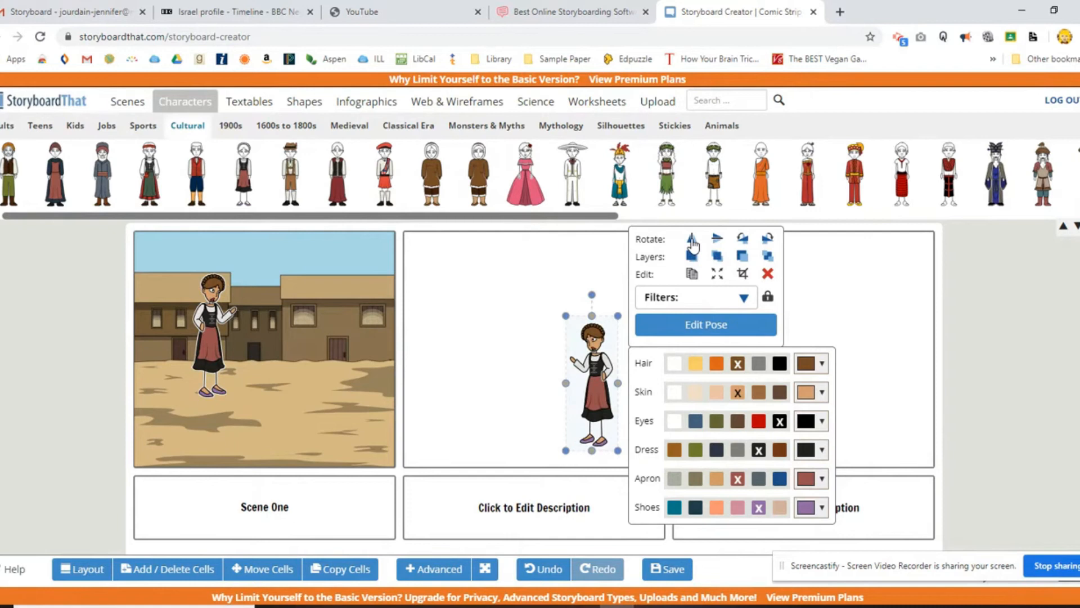
drag(617, 449, 611, 421)
drag(593, 381, 608, 367)
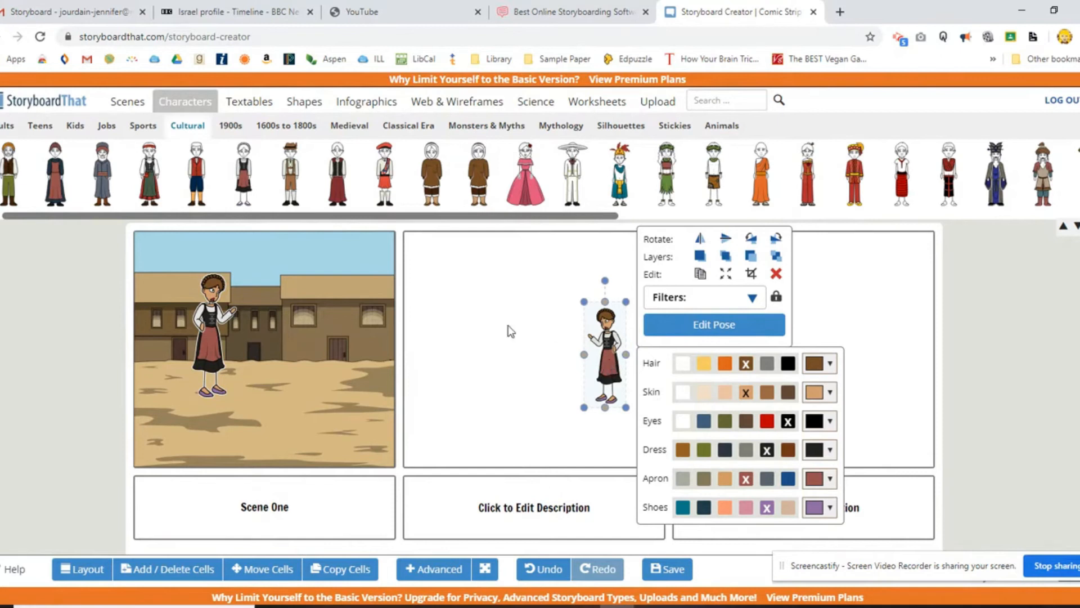
Add a rectangular speech bubble above the woman in the first cell, reading "Where are you going?" in the Alfa Slab One font.
click(249, 101)
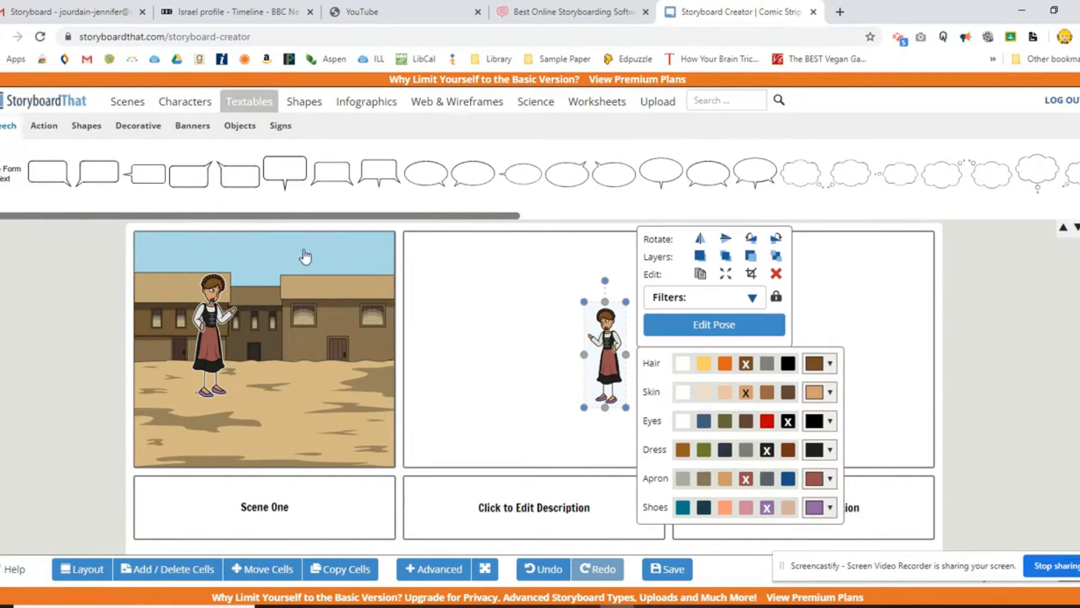
drag(93, 171, 260, 267)
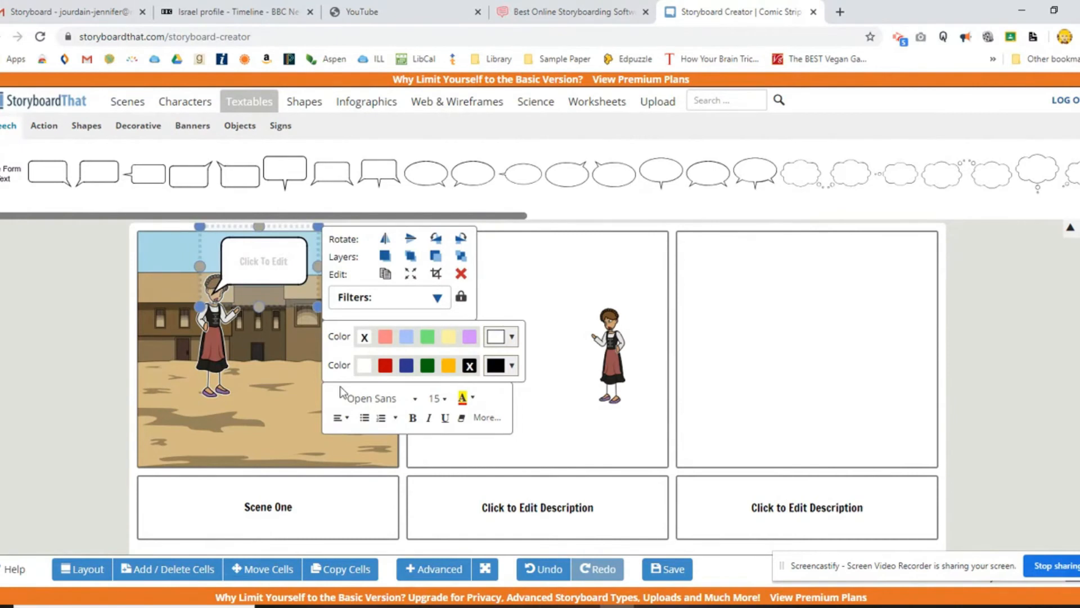
click(383, 401)
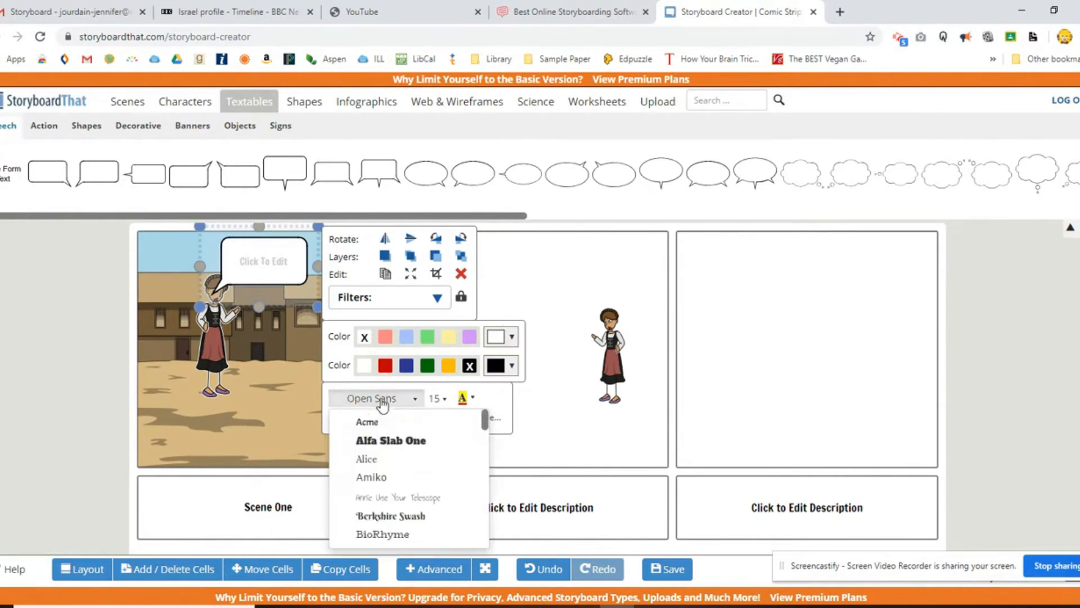
click(393, 441)
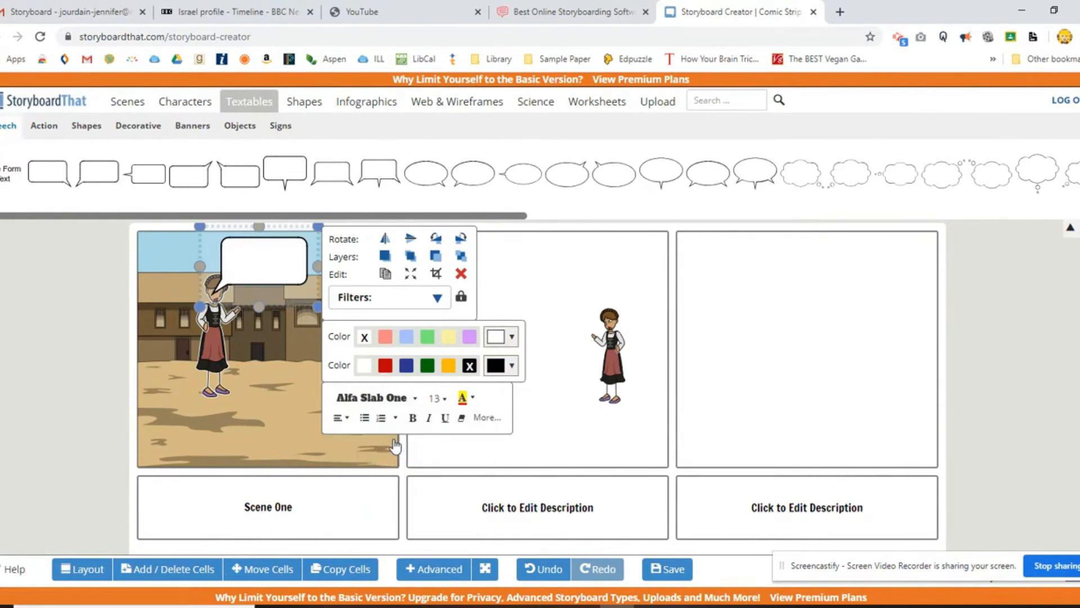
text(Where are you going)
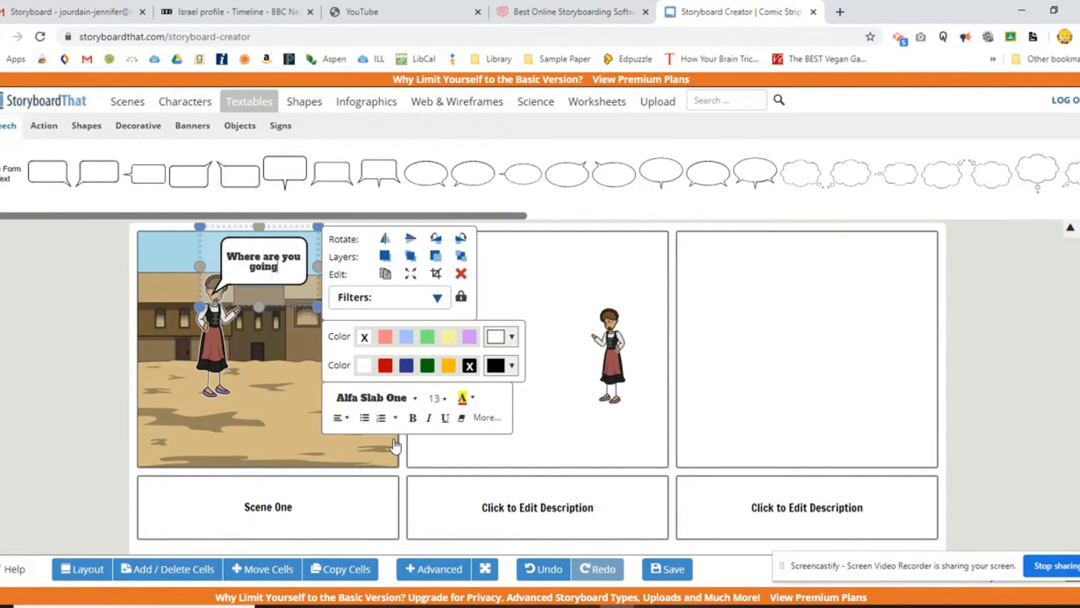
text(?)
Change the speech bubble text's font to BioRhyme and shift the bubble clear of the woman's face.
drag(280, 267, 226, 255)
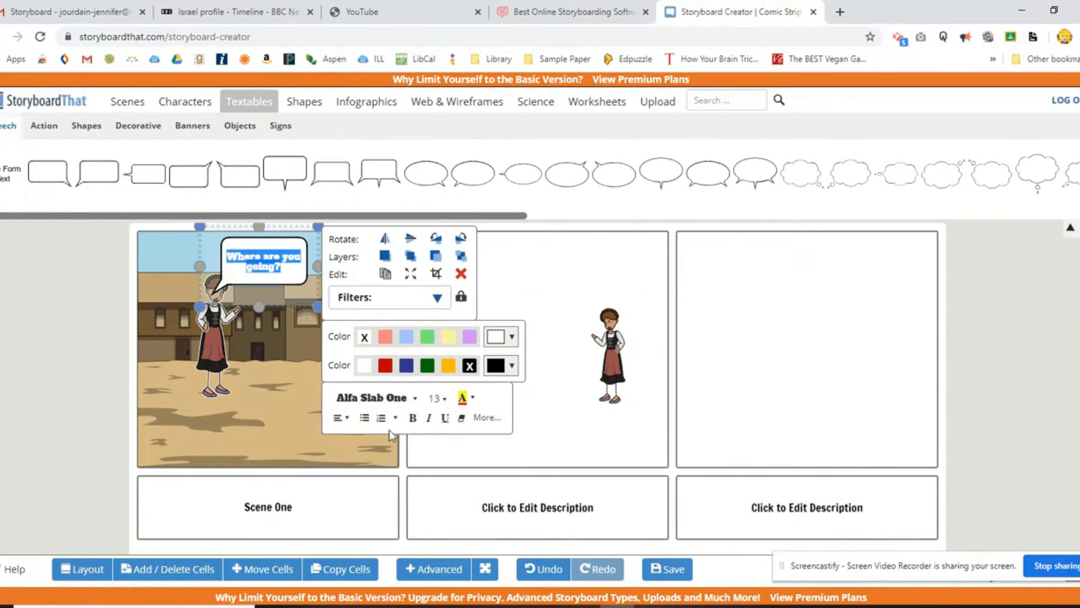
click(380, 404)
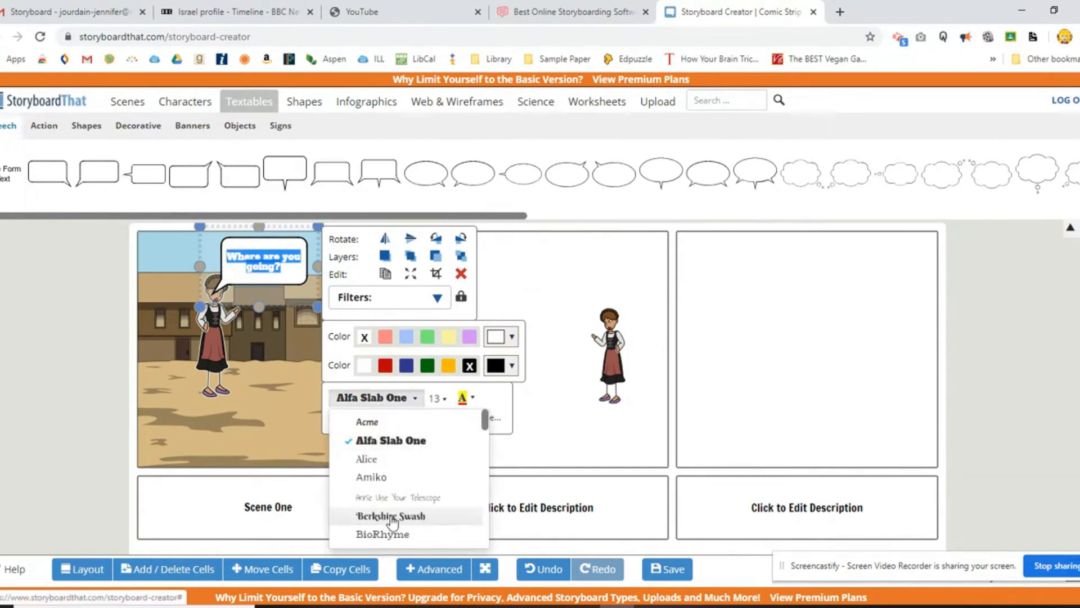
click(393, 533)
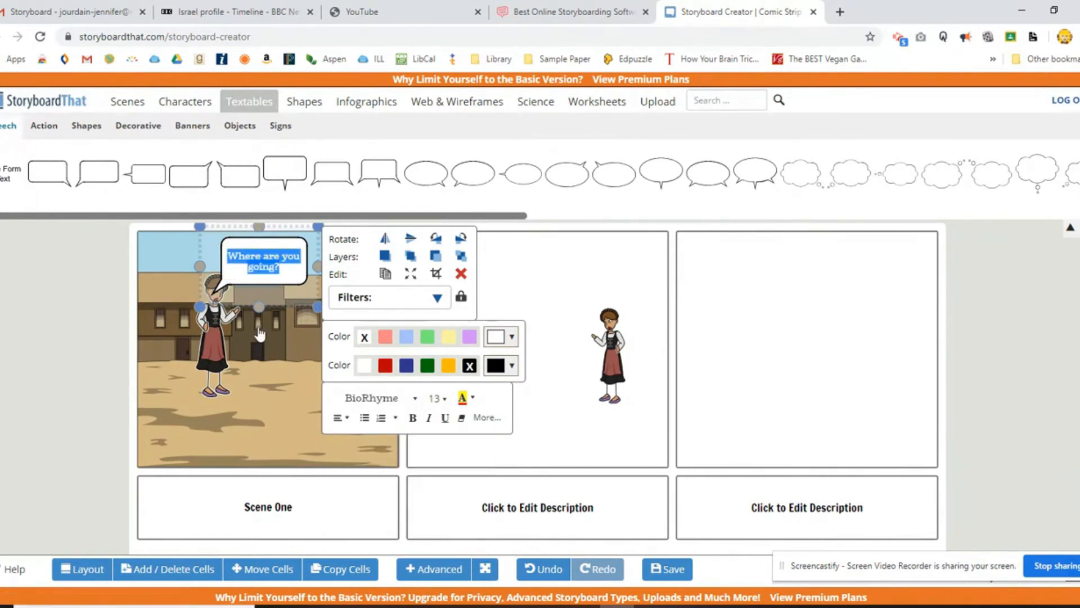
drag(281, 241, 308, 249)
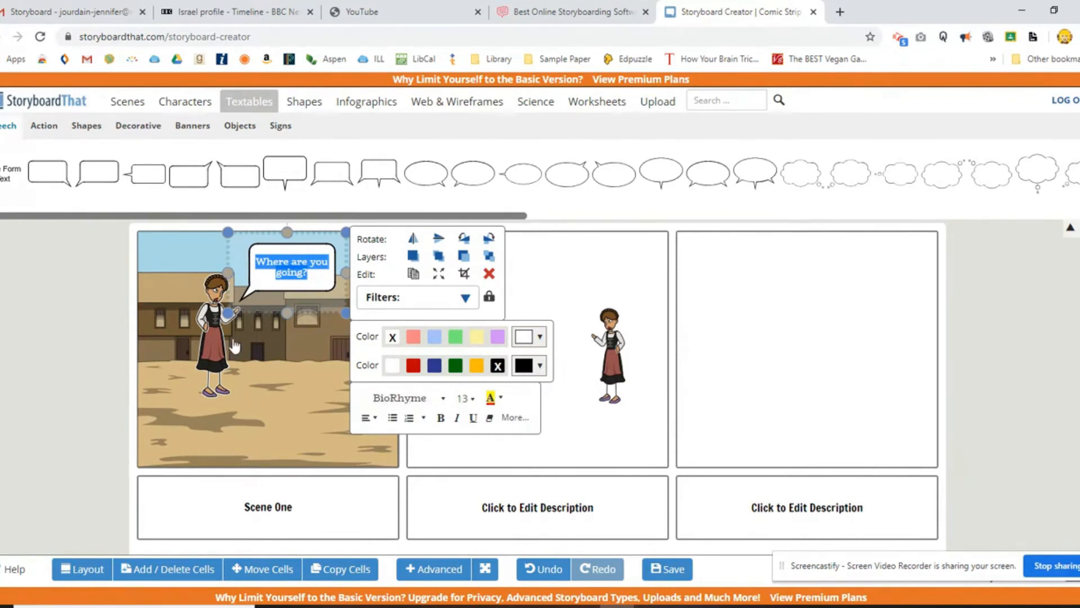
click(267, 382)
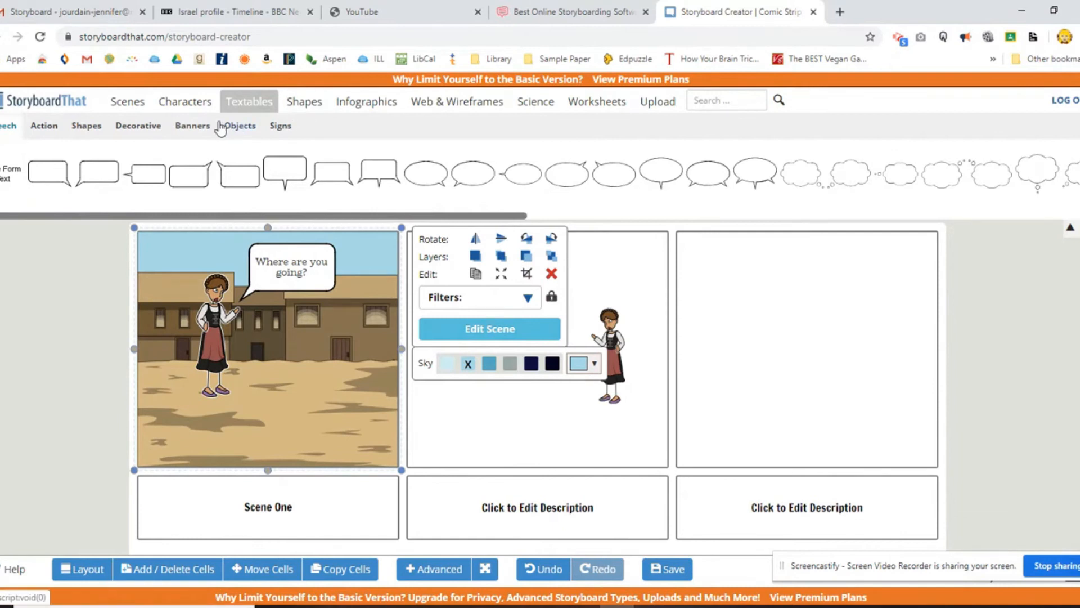
Look through the shape library's 3D shapes, symbols, arrows, hands, and basic shapes.
click(300, 106)
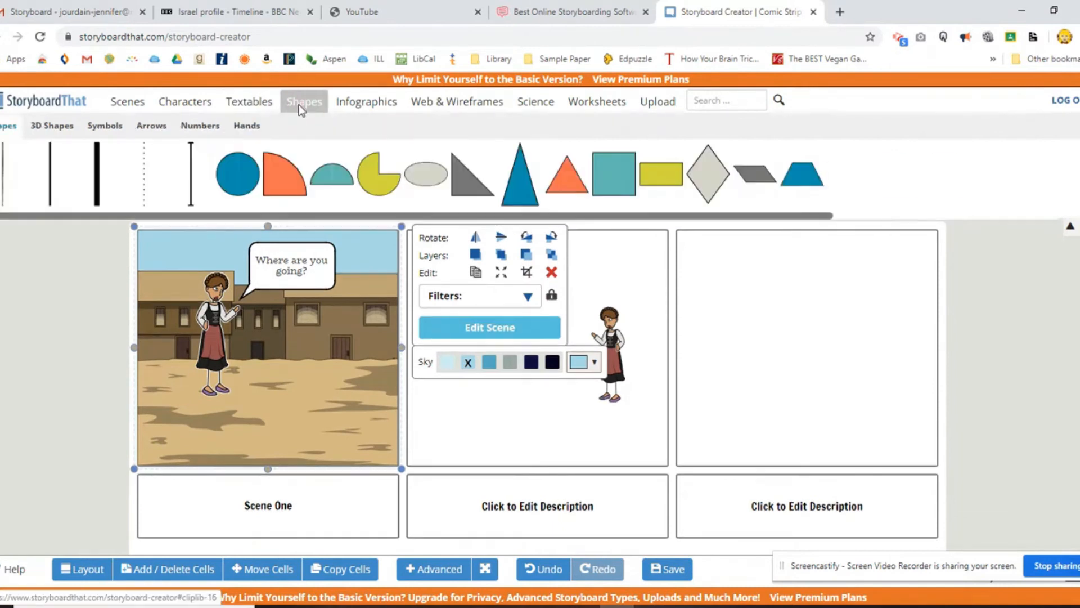
click(43, 132)
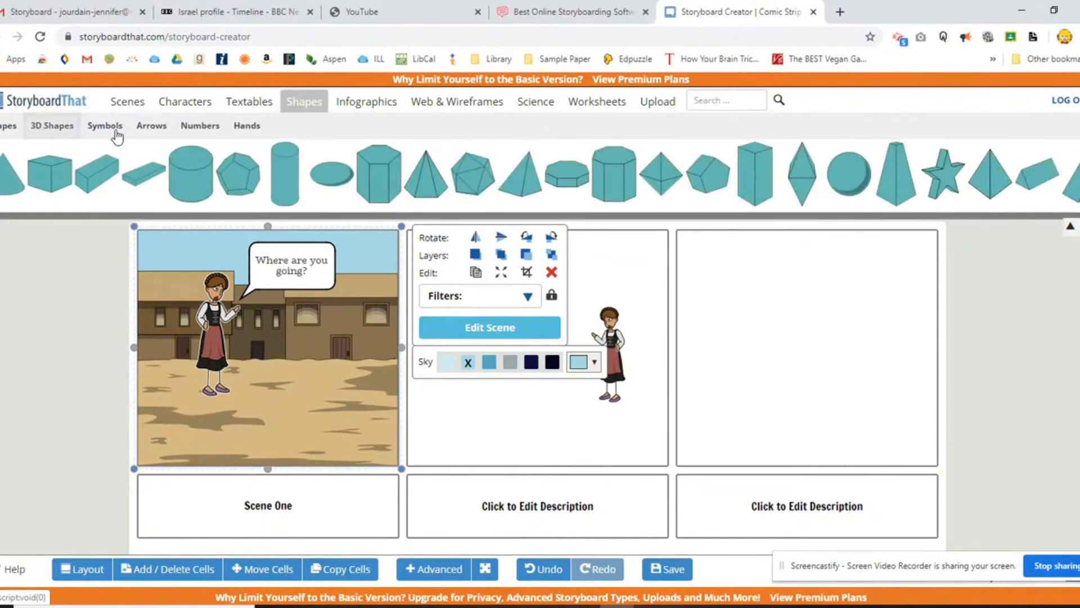
click(115, 130)
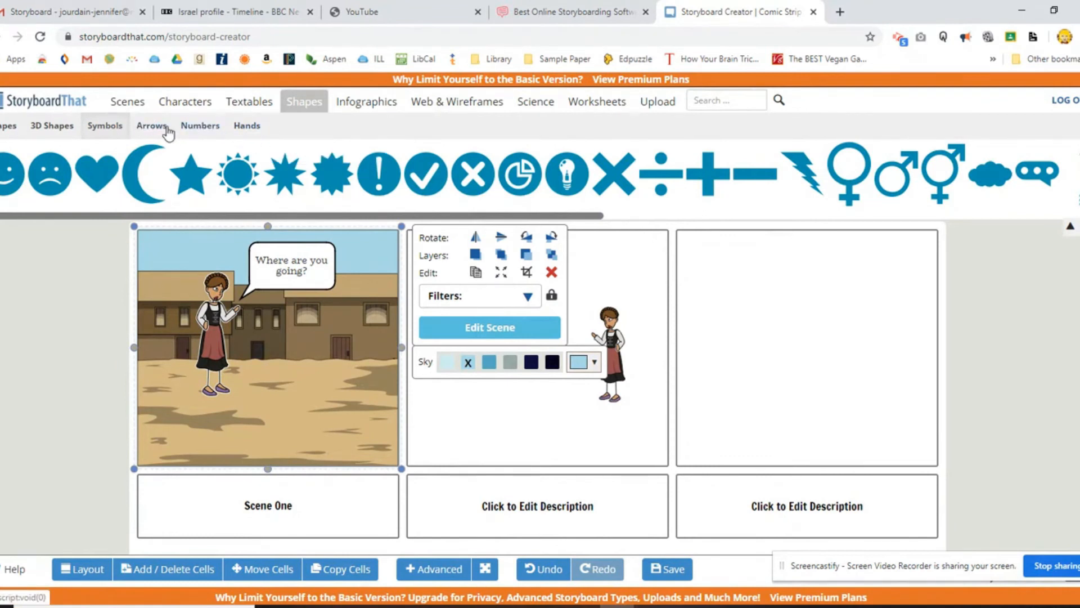
click(167, 133)
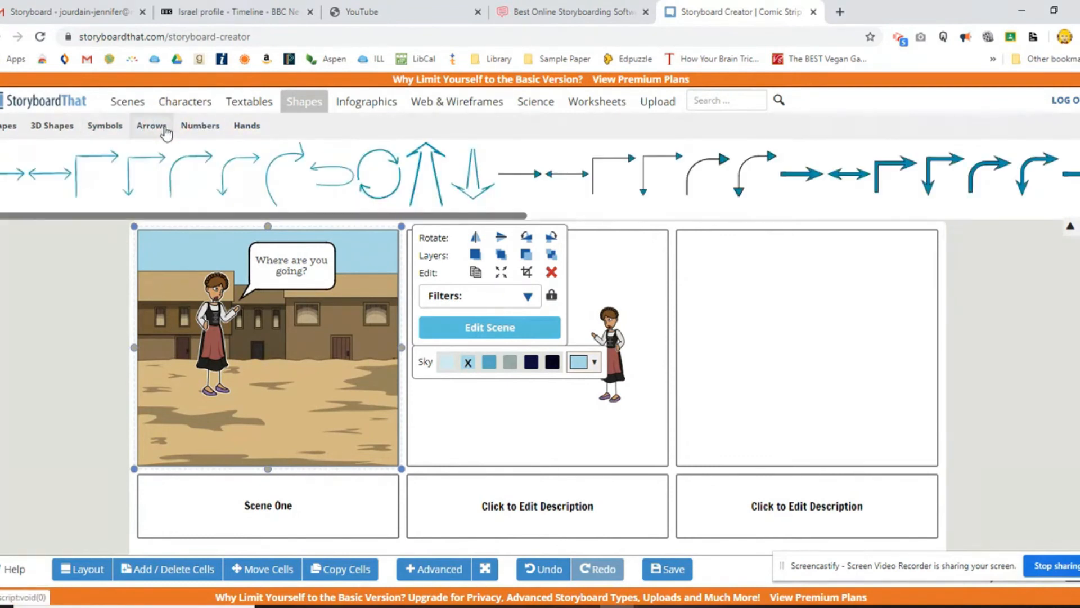
click(244, 129)
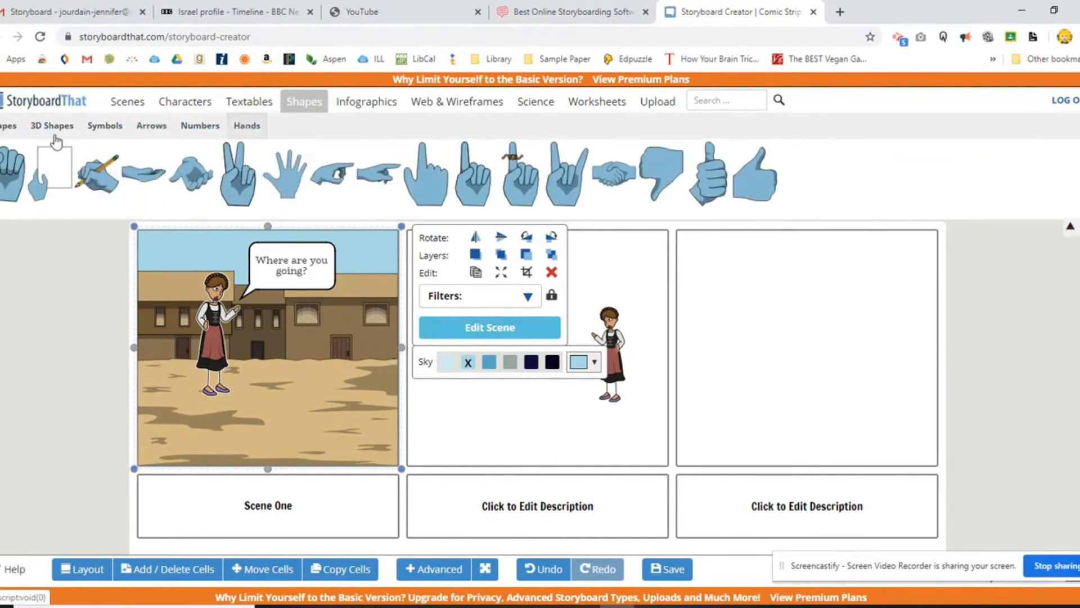
click(4, 129)
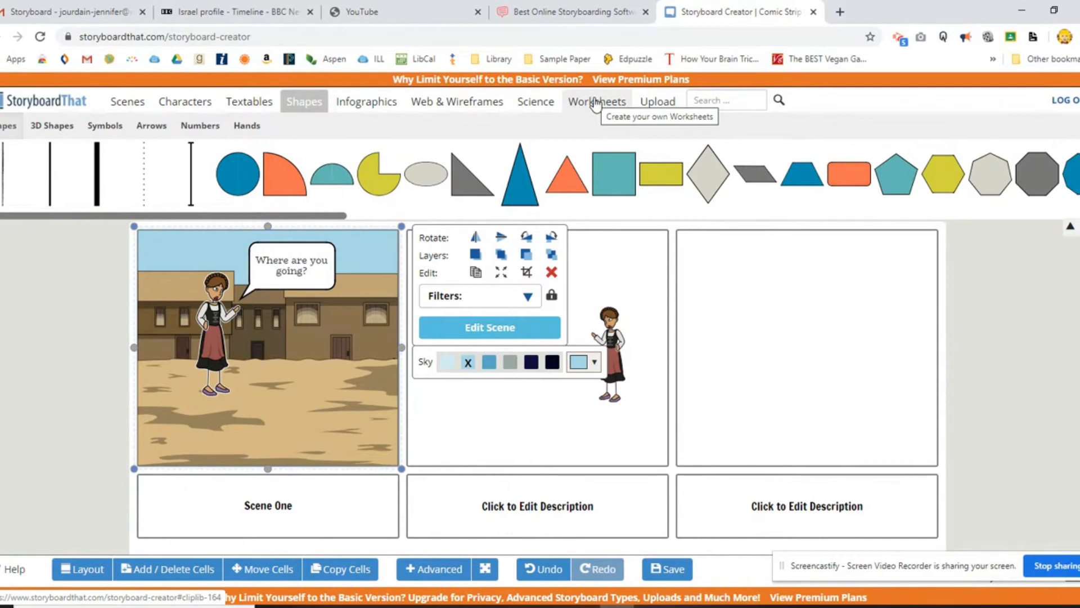
Search the library for "stick", dismiss the premium offer, and place the walking stick at the hand on the woman's hip in the first cell.
click(708, 101)
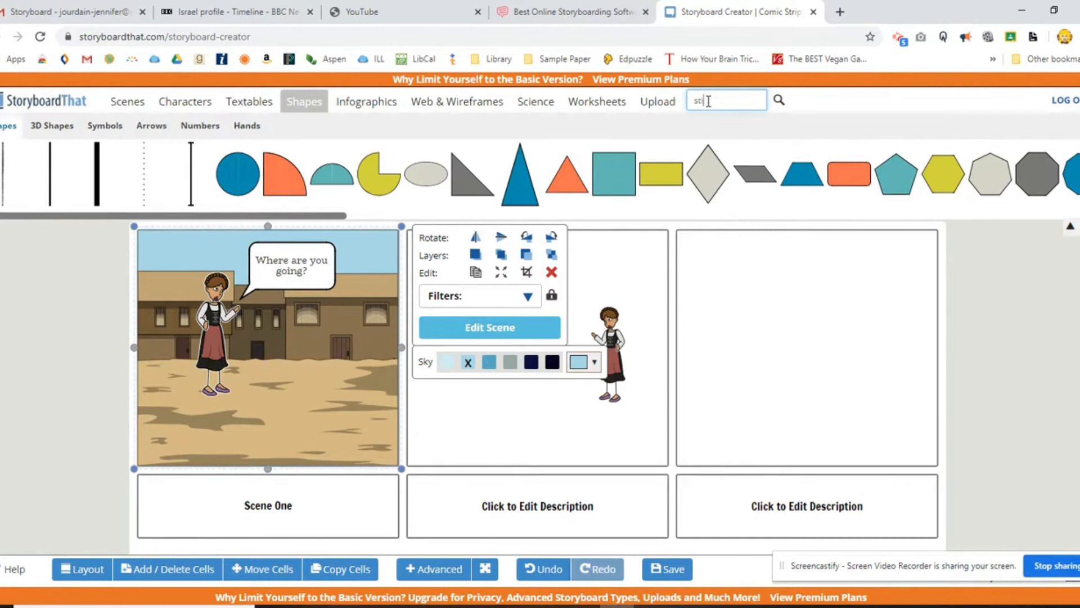
text(k)
key(Return)
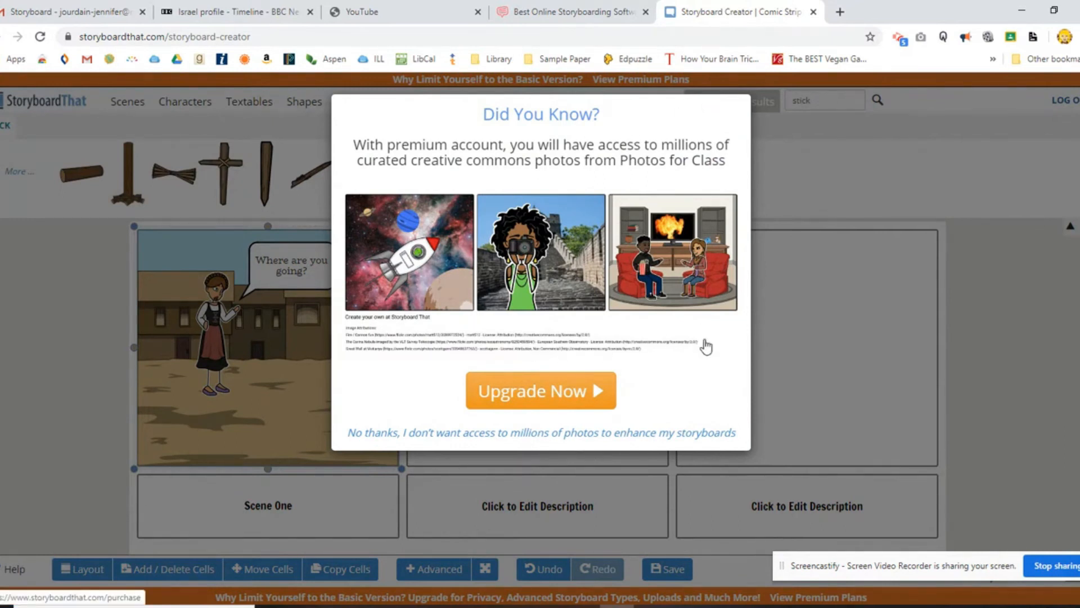
click(621, 434)
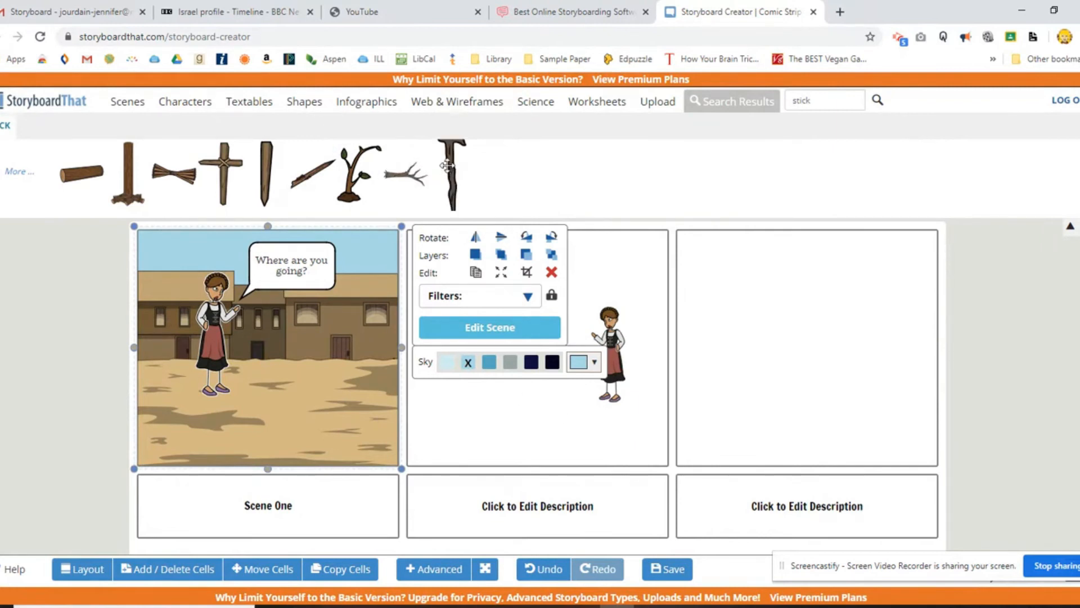
drag(446, 165, 246, 349)
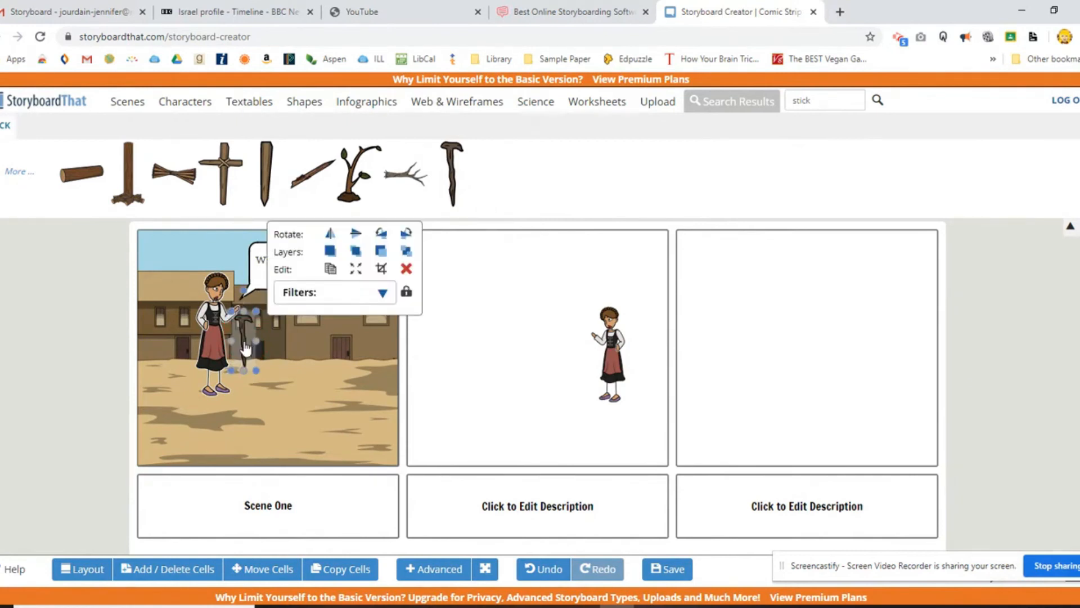
drag(246, 349, 201, 357)
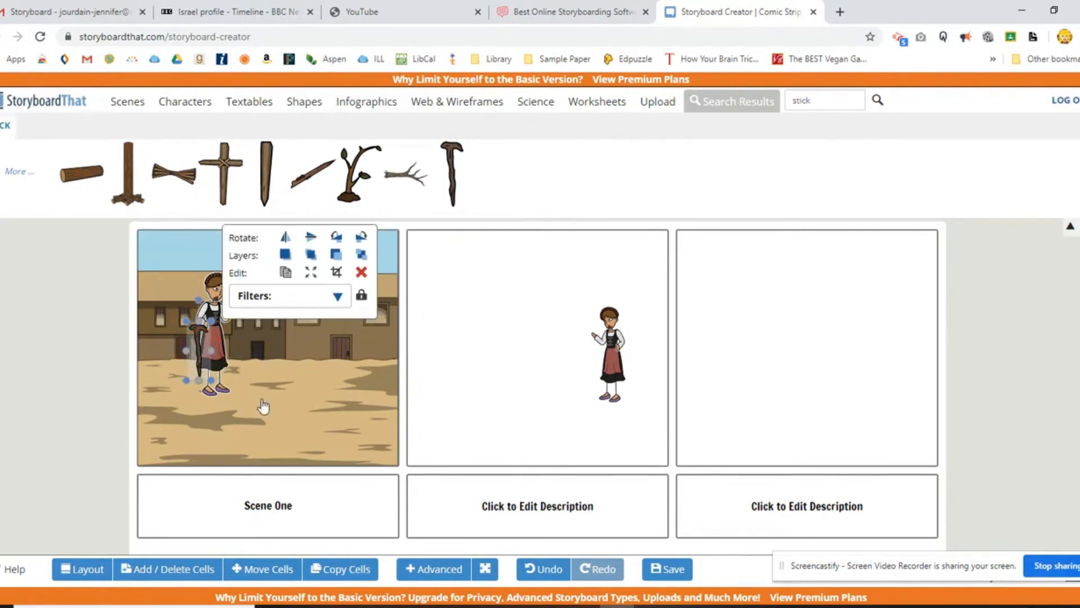
click(311, 388)
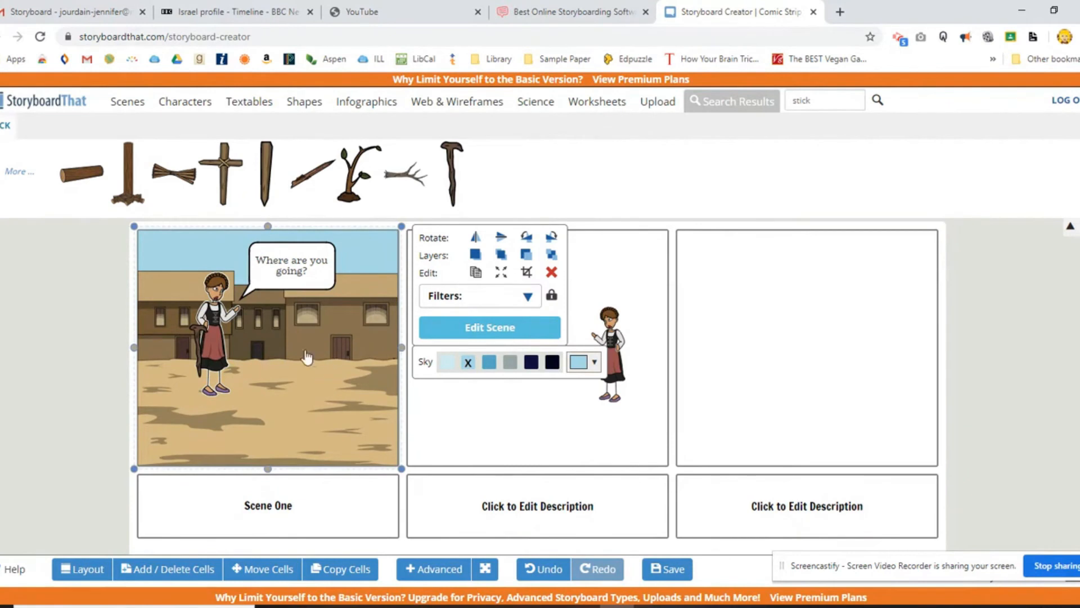
Add the white sheep from the animal characters to the first cell facing the woman, and shrink it to about waist height.
click(185, 105)
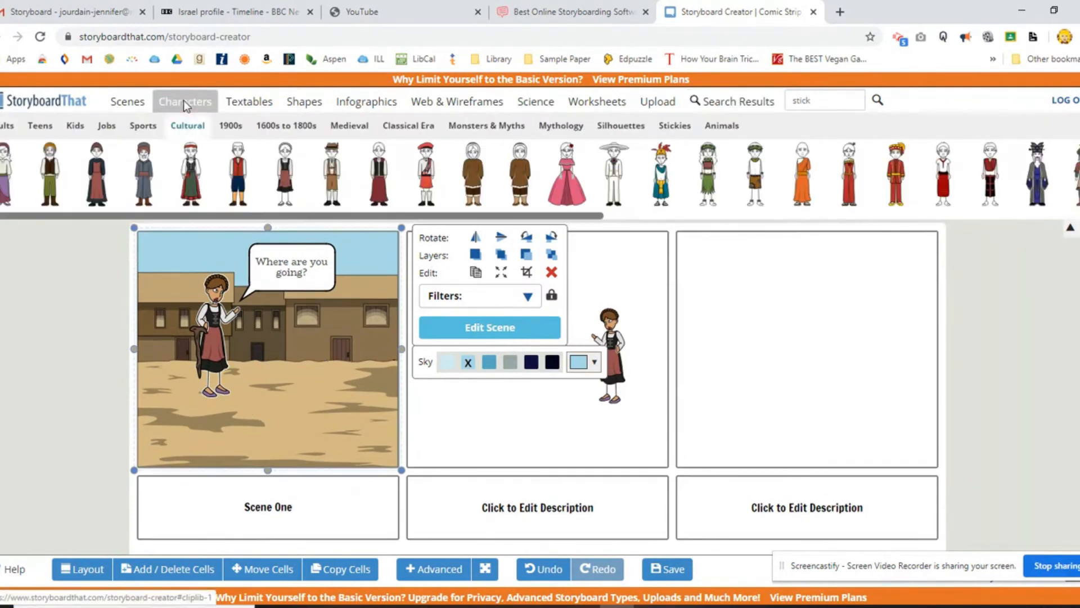
click(721, 126)
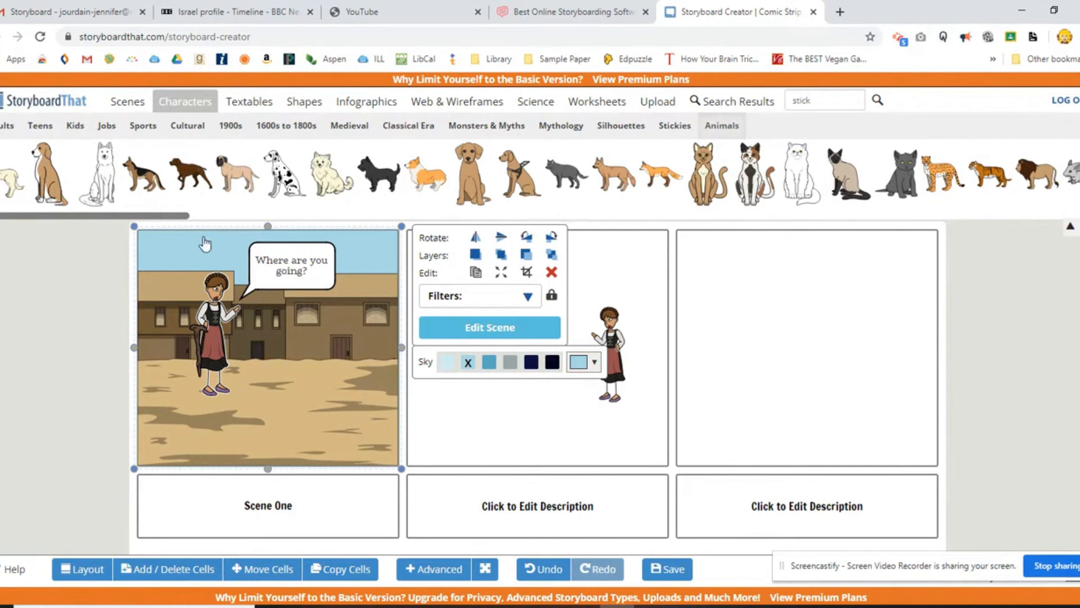
click(181, 216)
drag(181, 217, 435, 221)
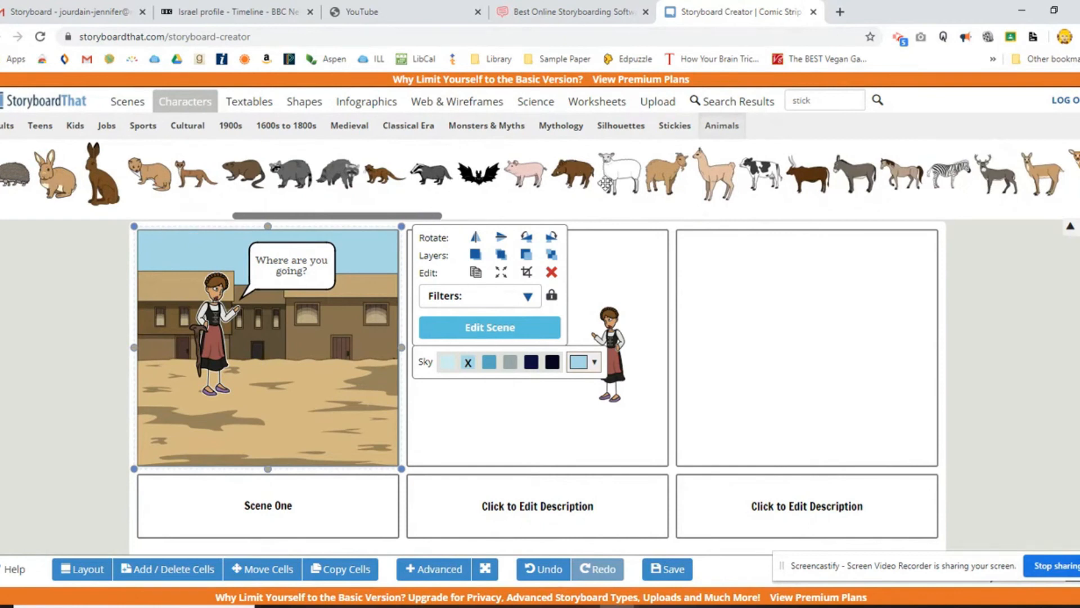
click(613, 178)
drag(614, 177, 319, 366)
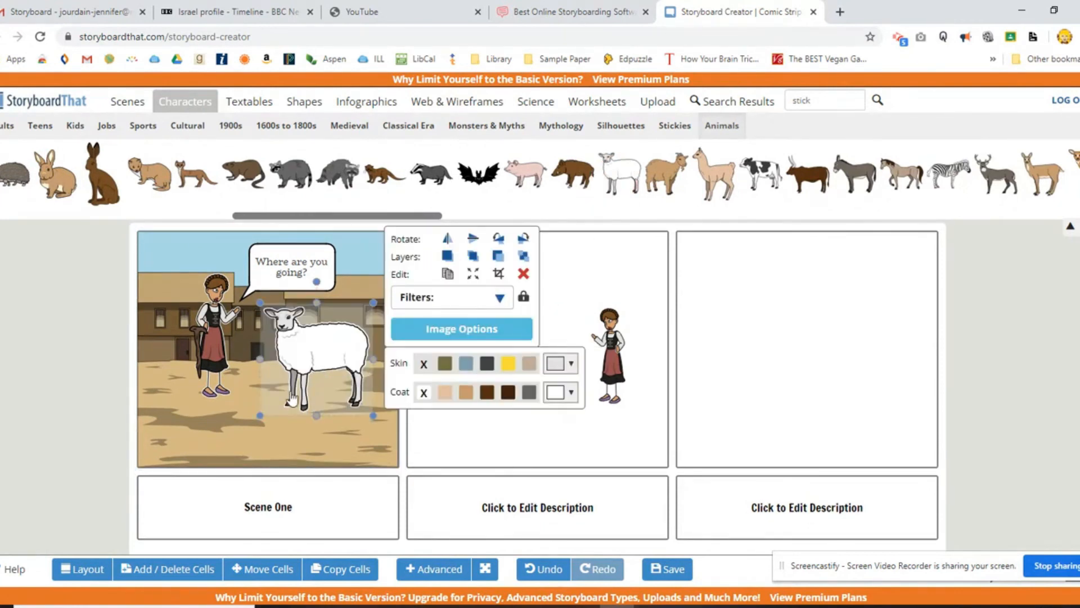
drag(259, 303, 305, 363)
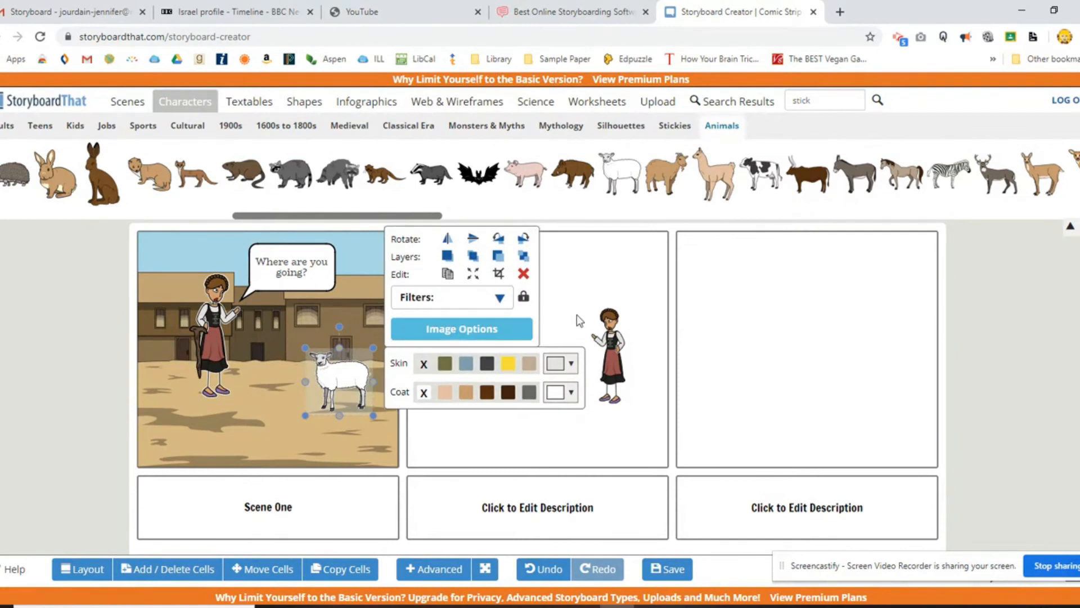
click(589, 273)
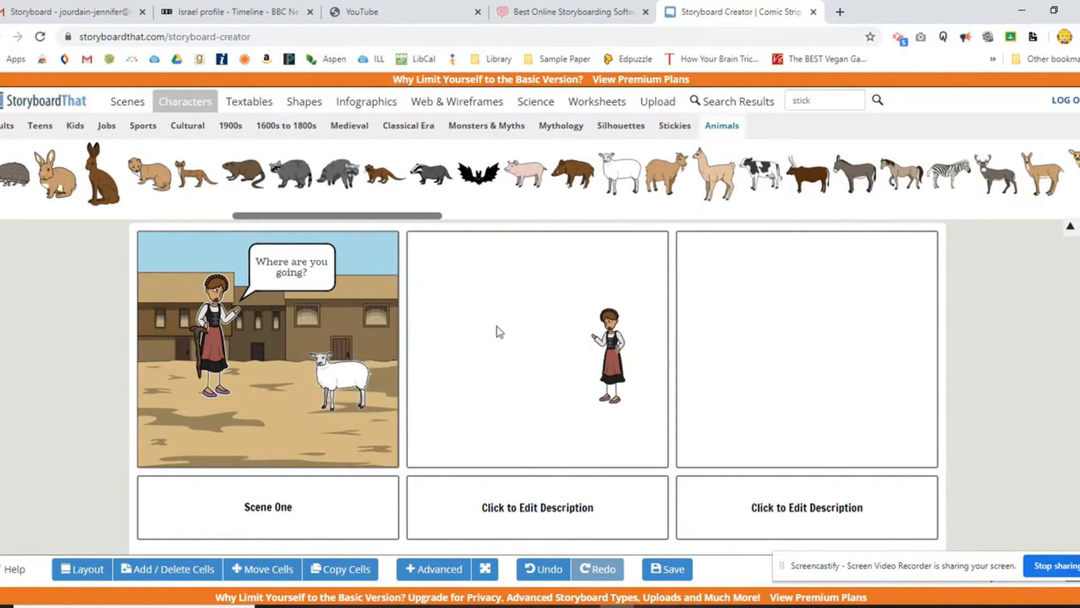
Look through the silhouette characters, from the crowd groups to the single figures.
click(621, 129)
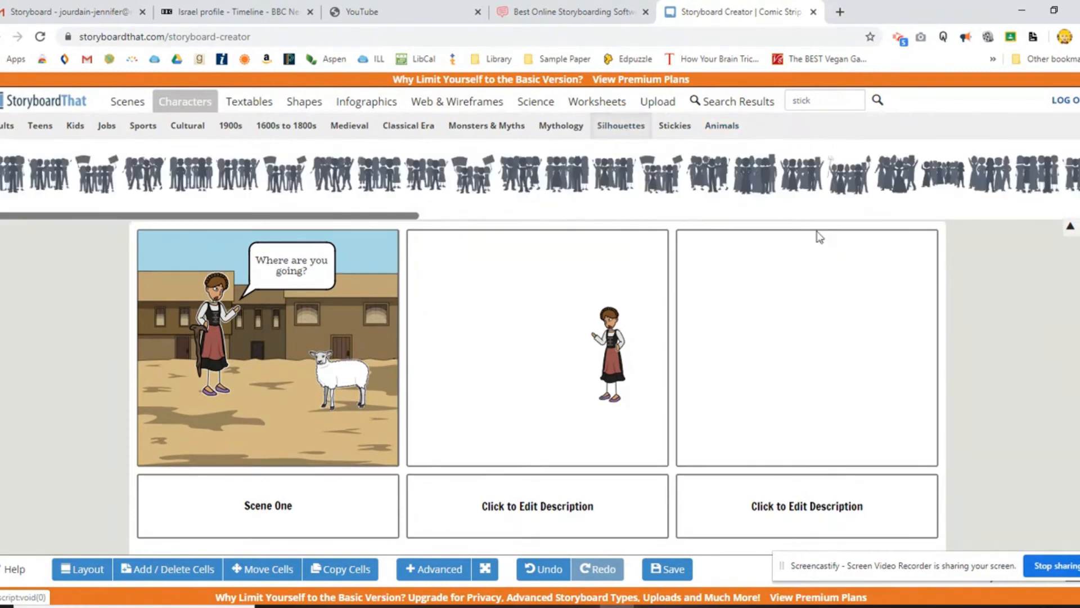
drag(404, 215, 920, 236)
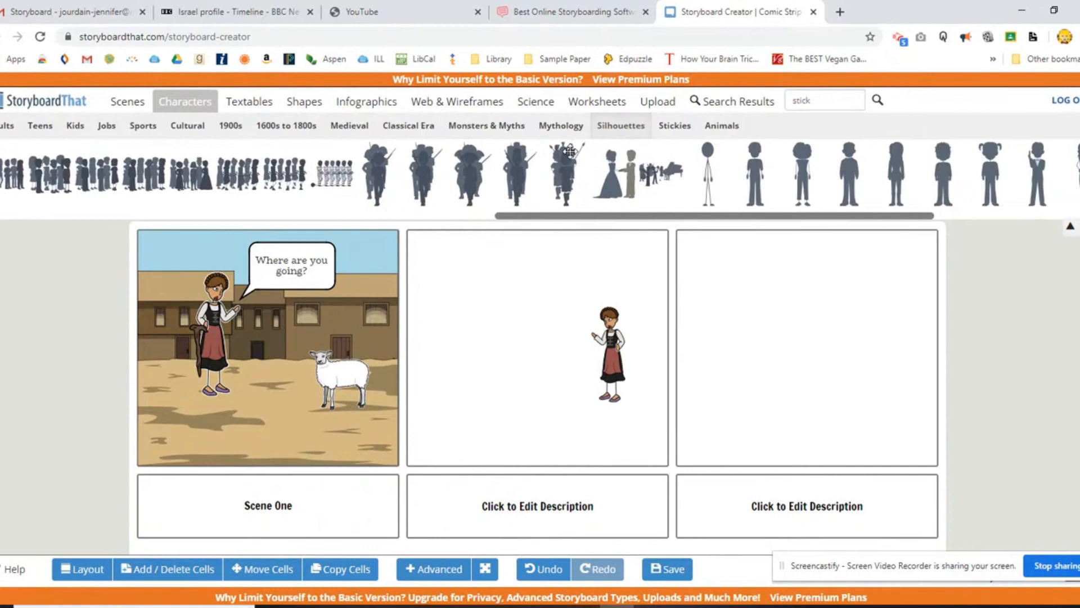
drag(830, 222, 449, 248)
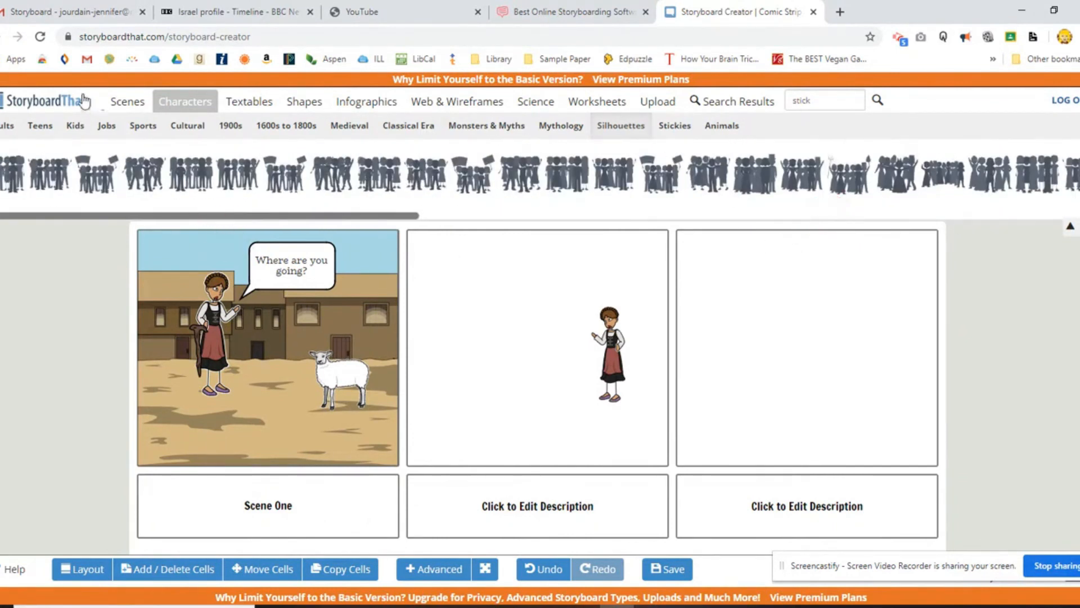
Try the gray stone brick pattern in the second cell, and replace it with the blue spiral pattern as the background.
click(124, 104)
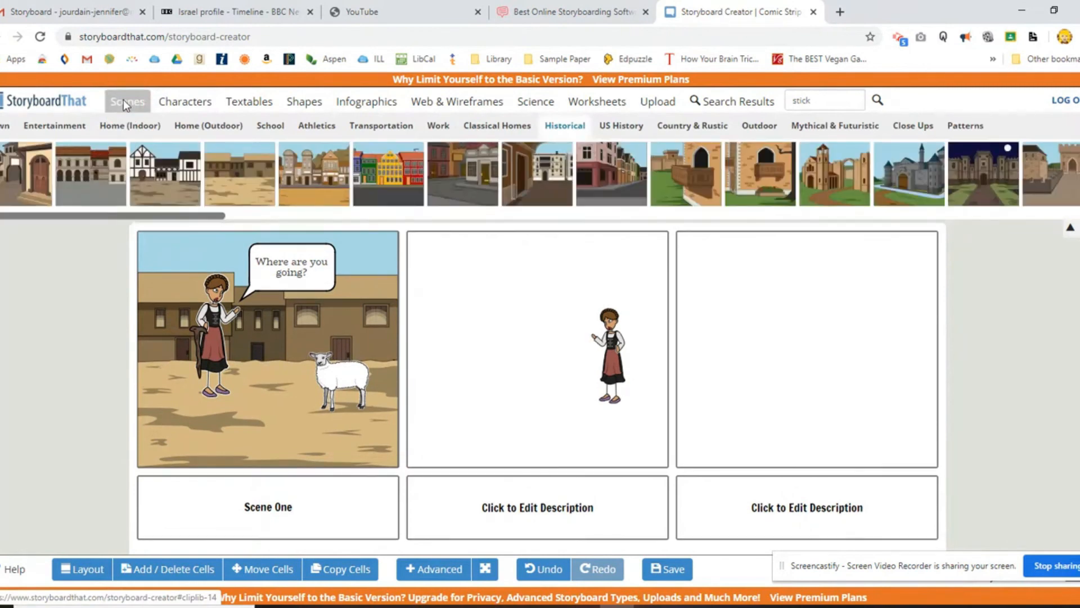
click(969, 130)
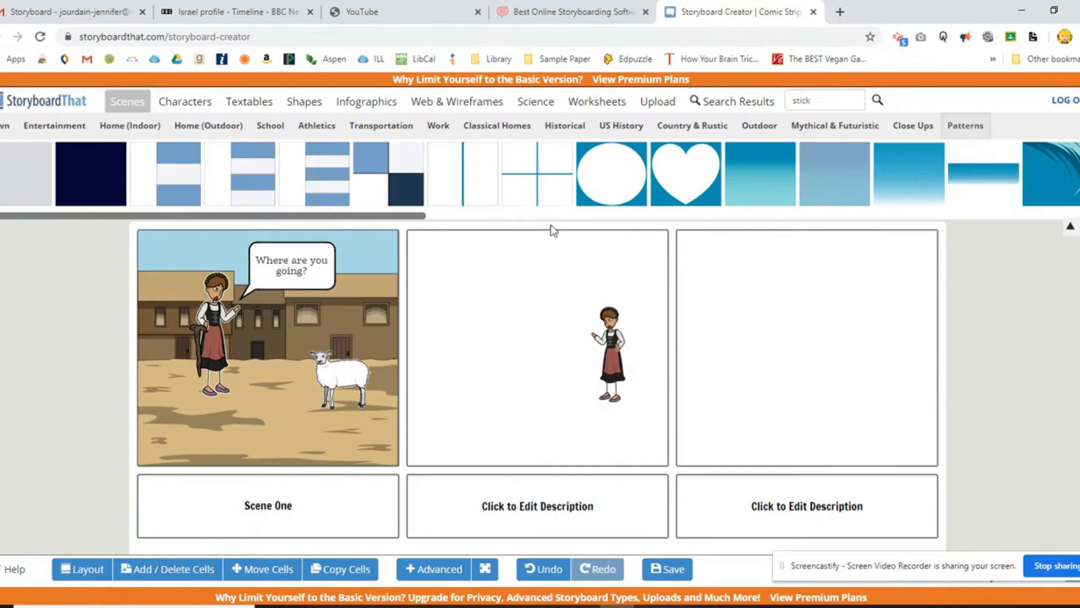
drag(423, 219, 1076, 237)
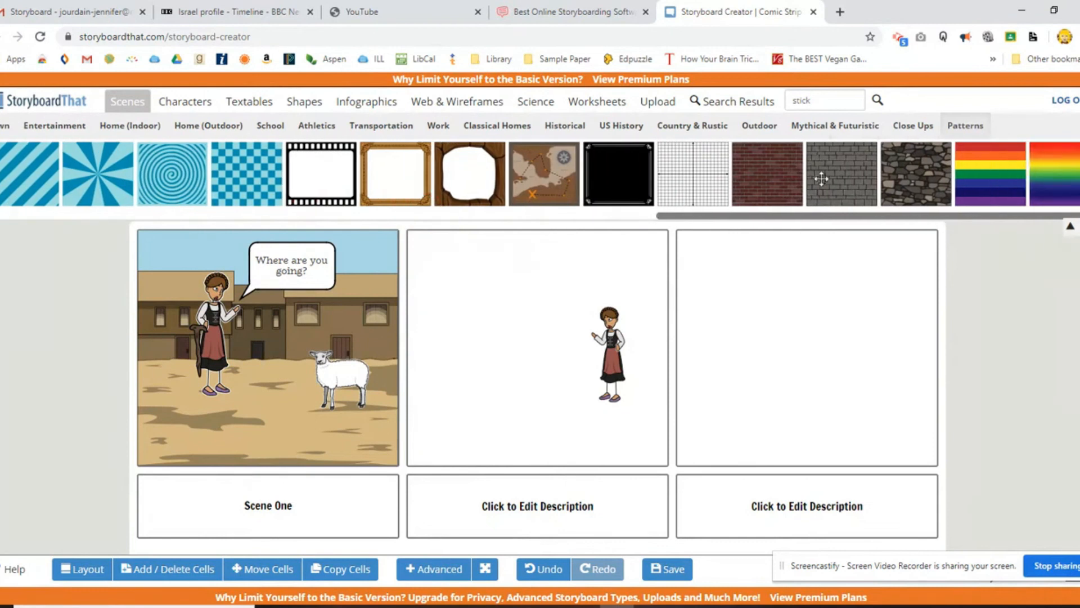
drag(859, 174, 555, 347)
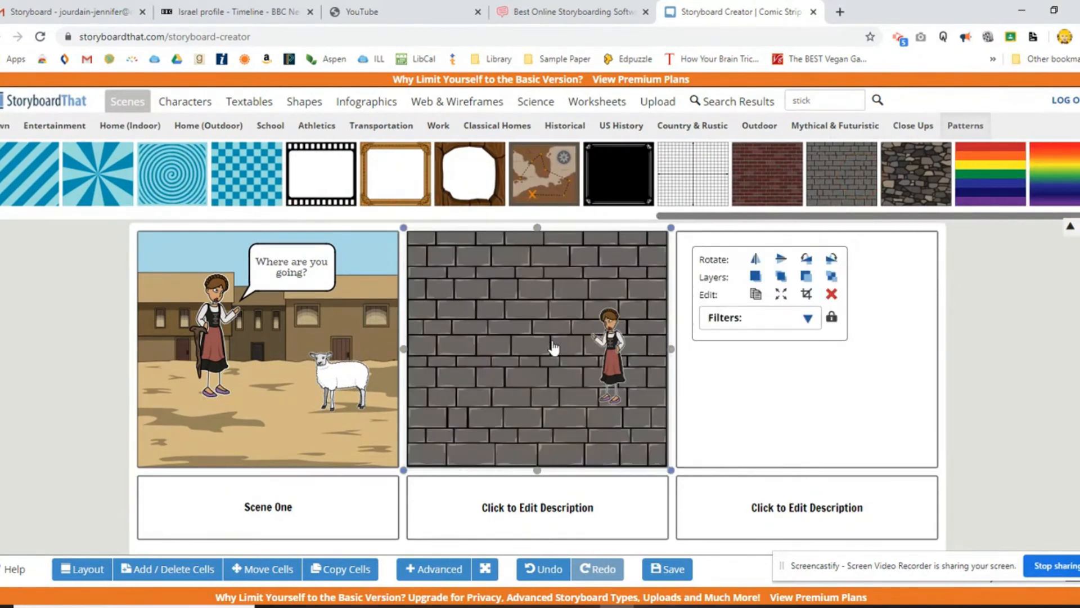
drag(180, 179, 470, 363)
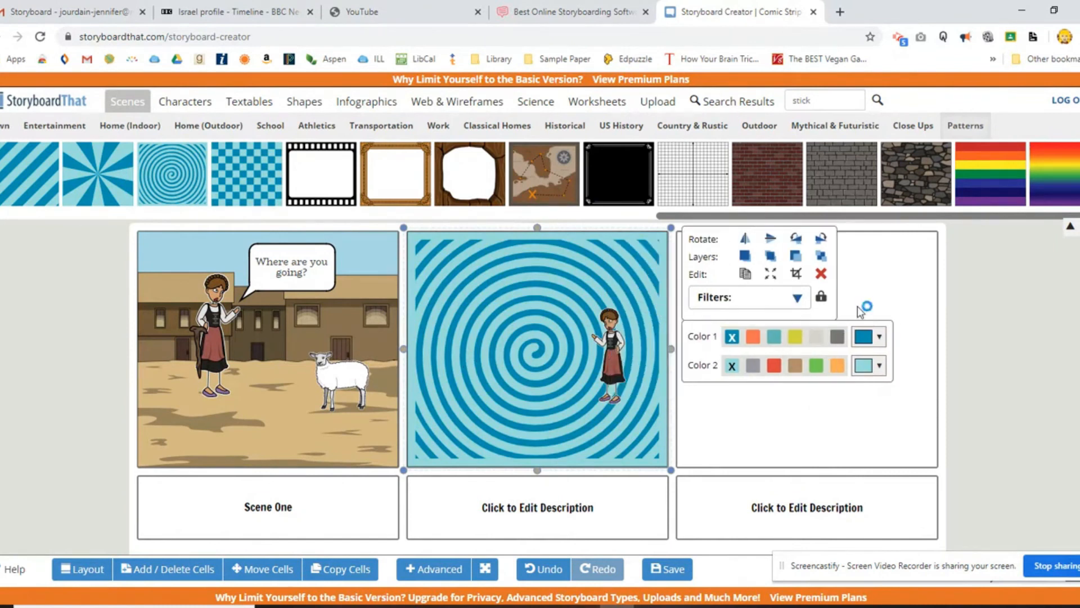
click(893, 277)
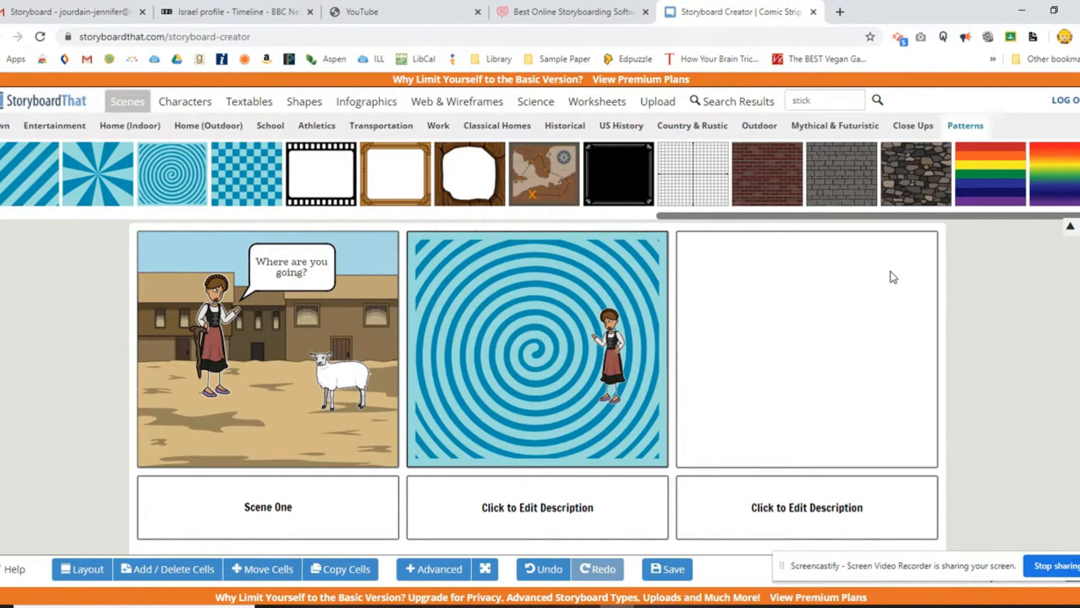
Save the storyboard under the title "Mrs. J's sheep storyboard" with no description.
click(670, 570)
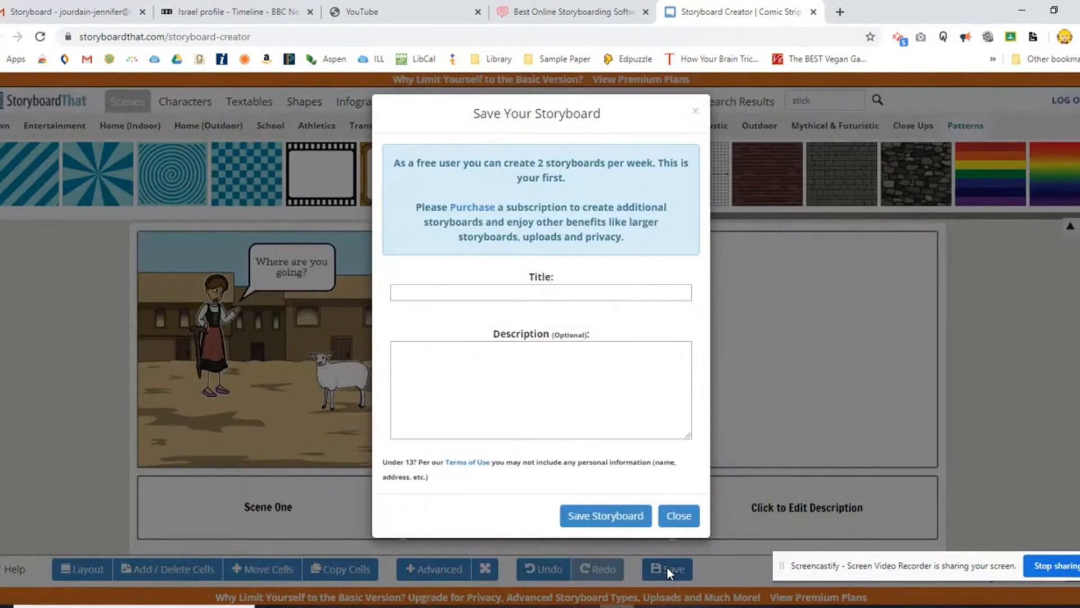
click(580, 291)
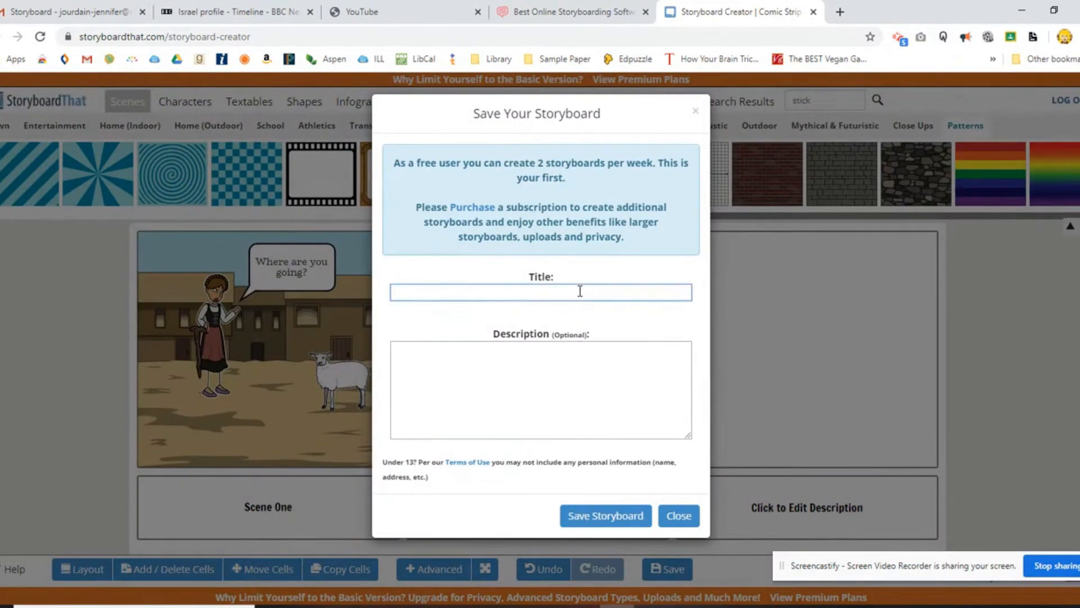
text(Mrs. J's sheep storyboard)
click(601, 514)
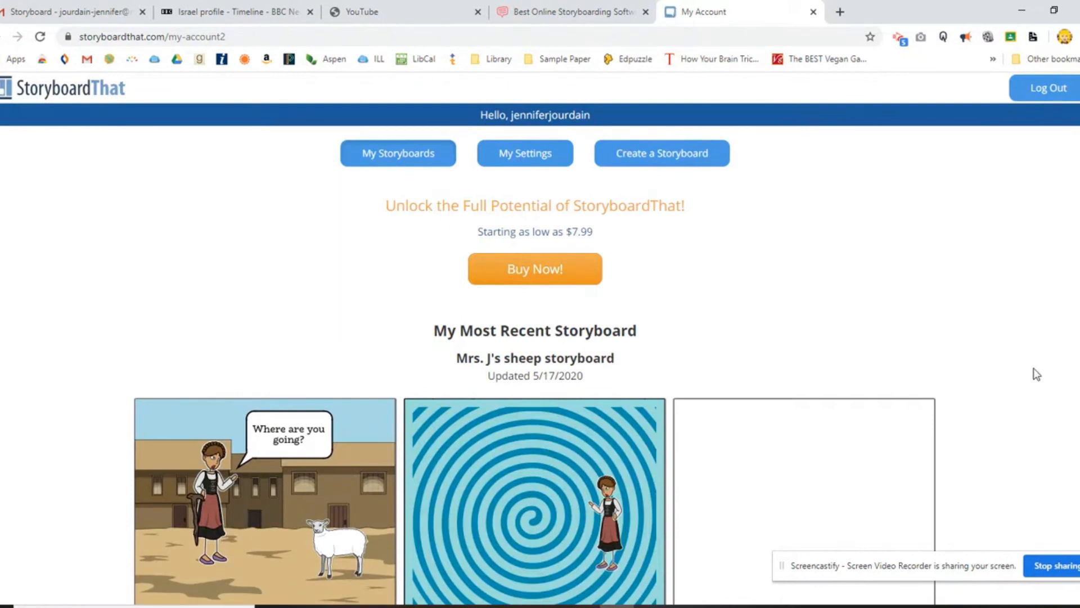
Reopen the most recently saved storyboard for editing and select the web address of its edit page.
scroll(1035, 371, down, 3)
scroll(1037, 377, down, 7)
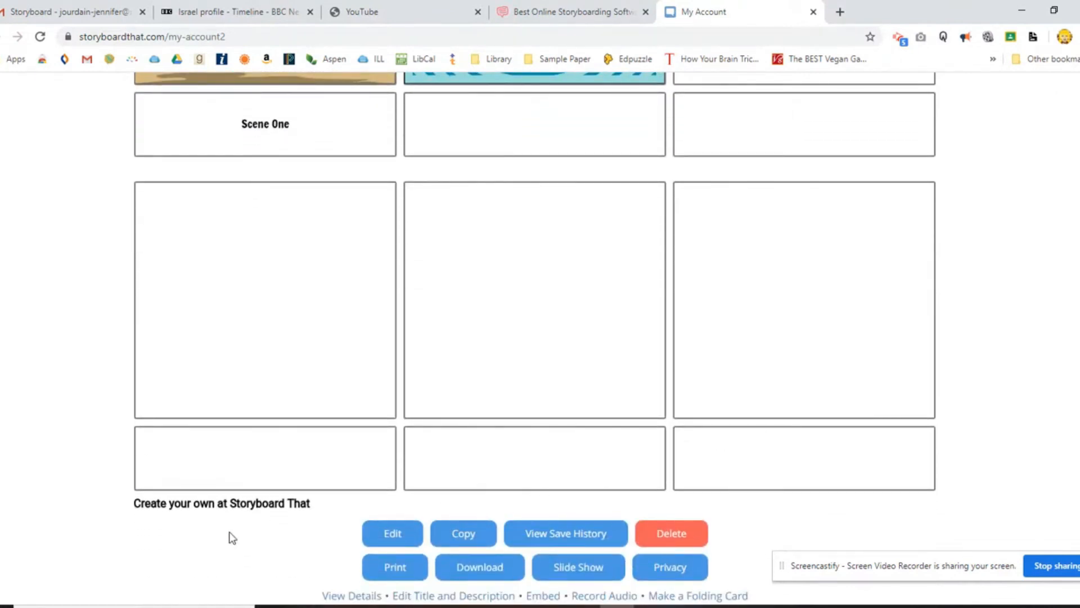
scroll(78, 384, up, 3)
scroll(78, 383, down, 4)
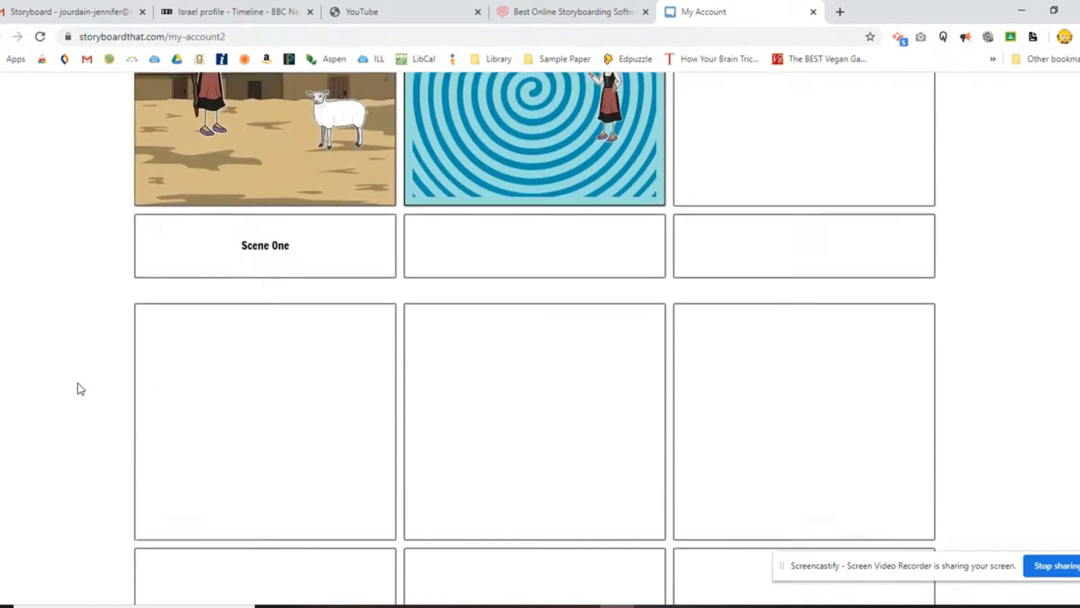
click(406, 515)
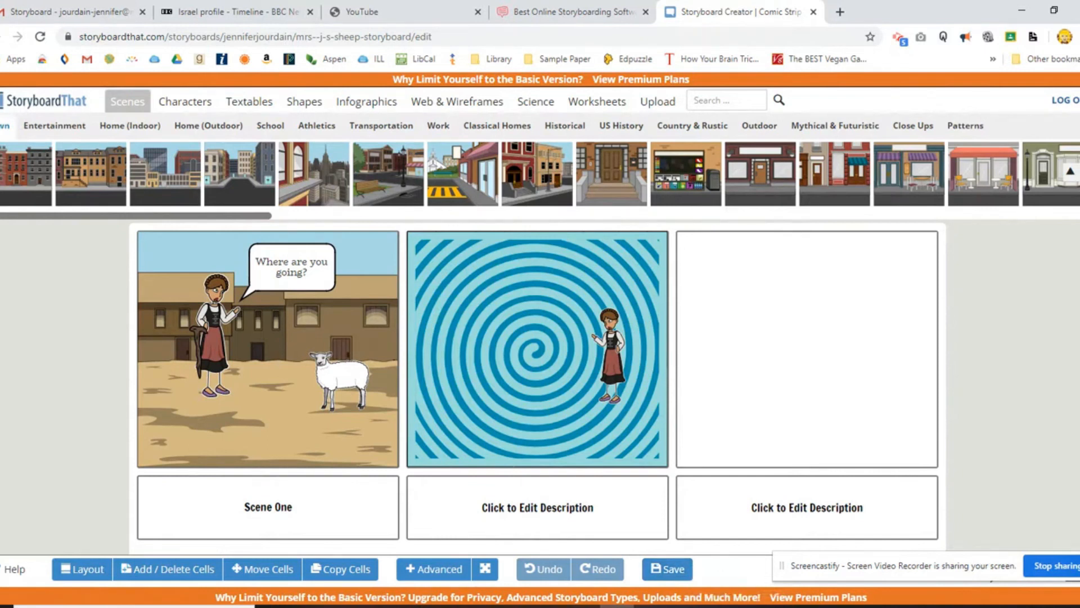
click(520, 34)
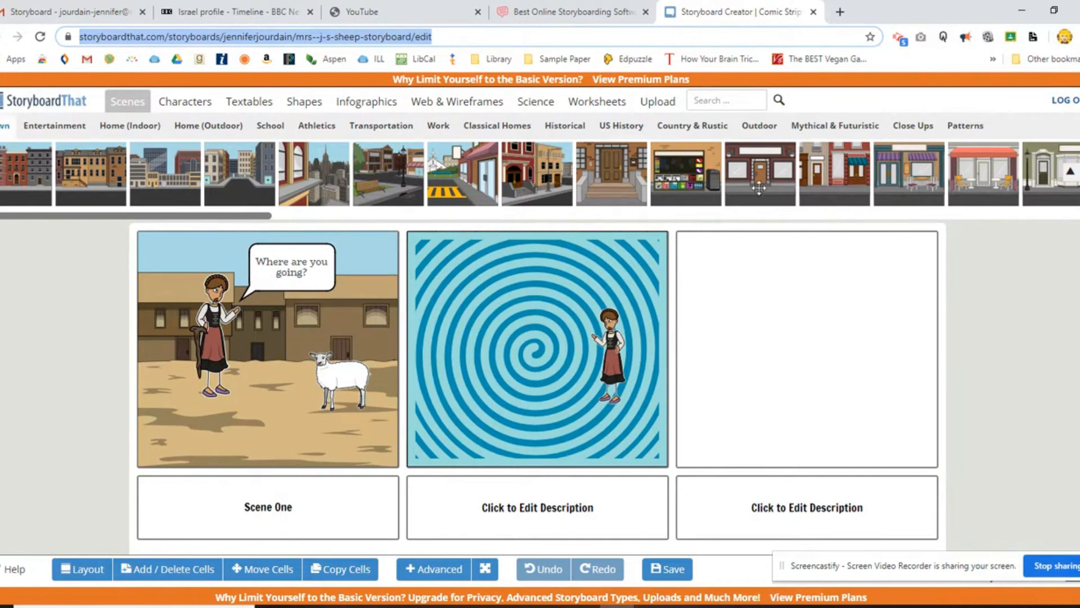
Save the storyboard and exit the editor to the account page.
click(679, 571)
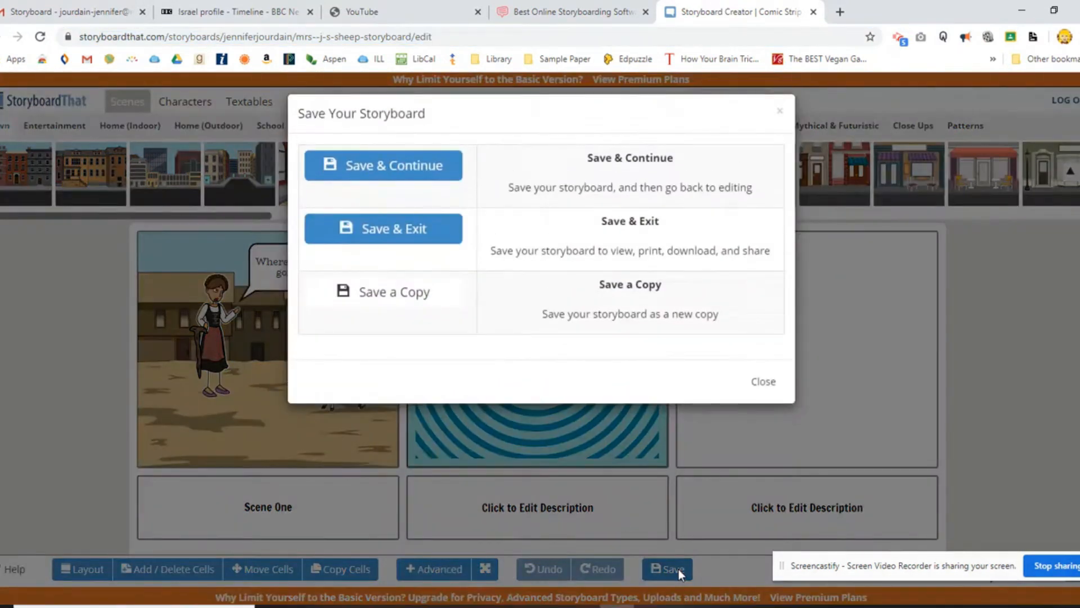
click(419, 230)
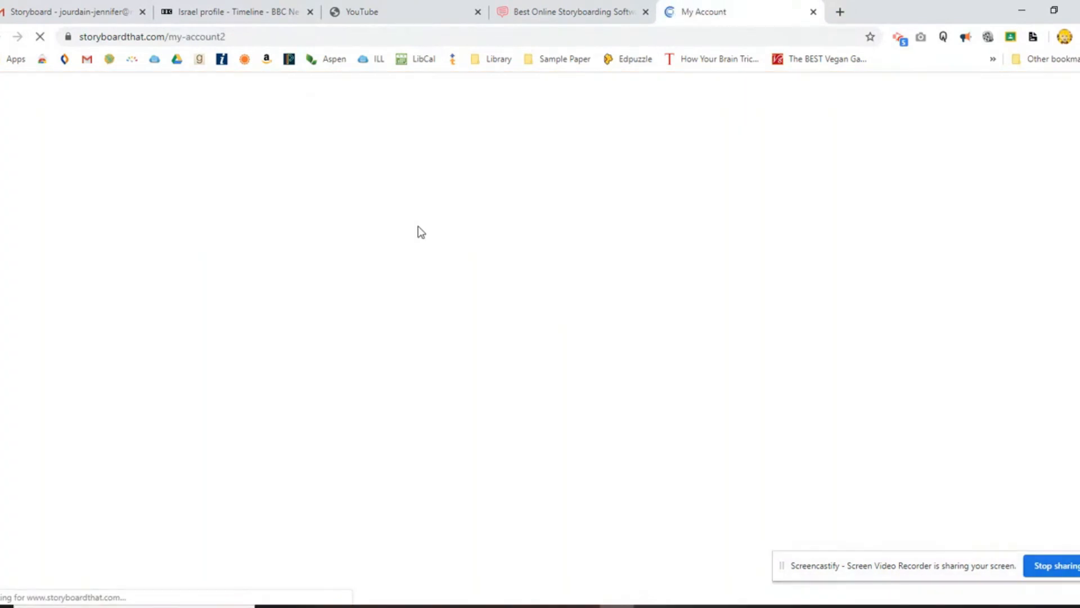
View the details page of the sheep storyboard and select its web address.
scroll(417, 229, down, 4)
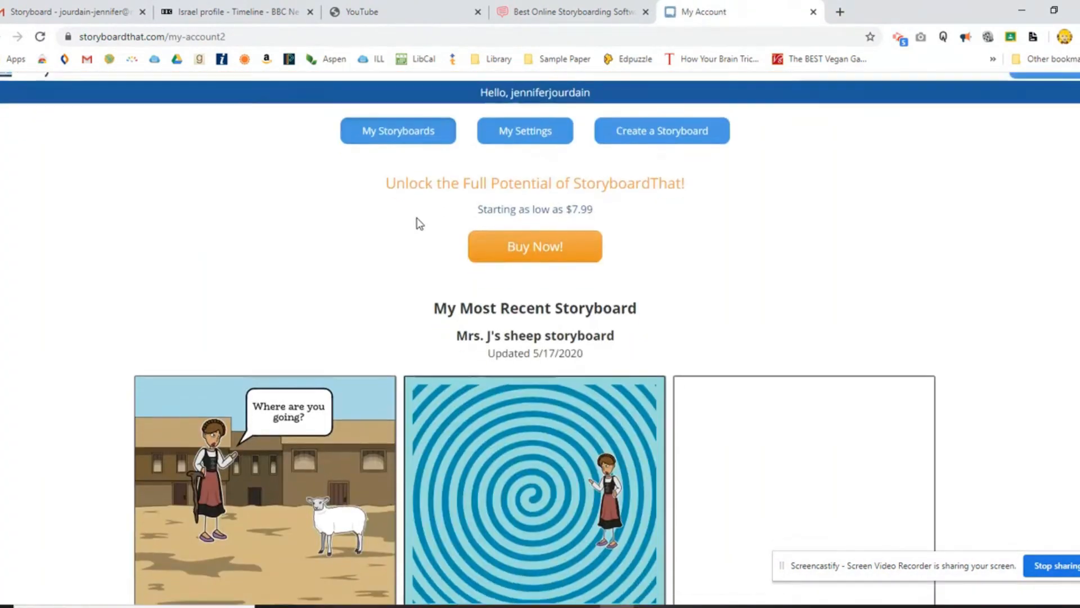
scroll(417, 209, down, 8)
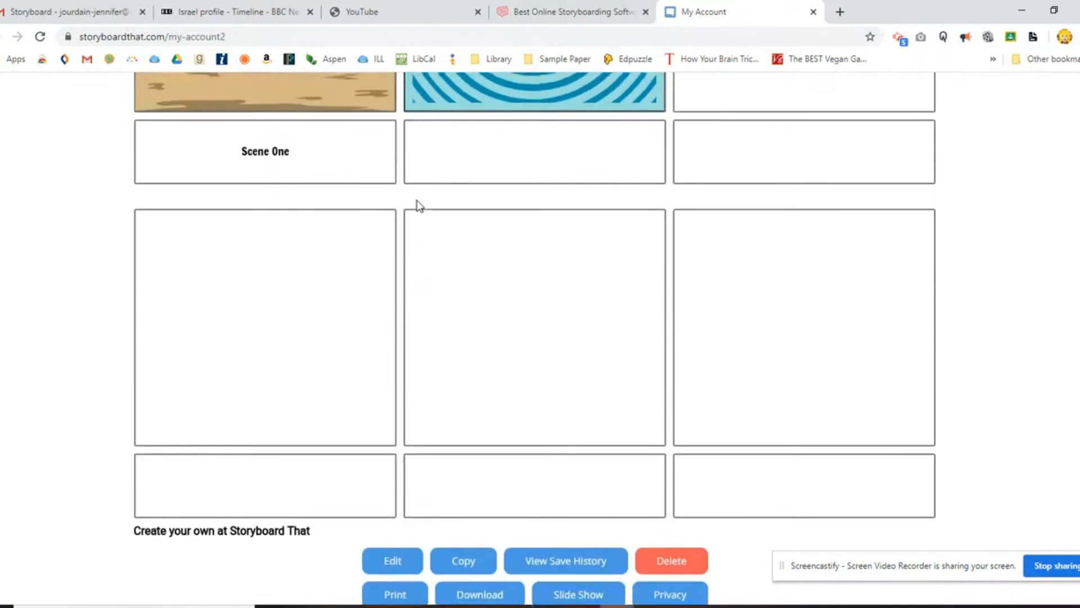
scroll(419, 197, down, 3)
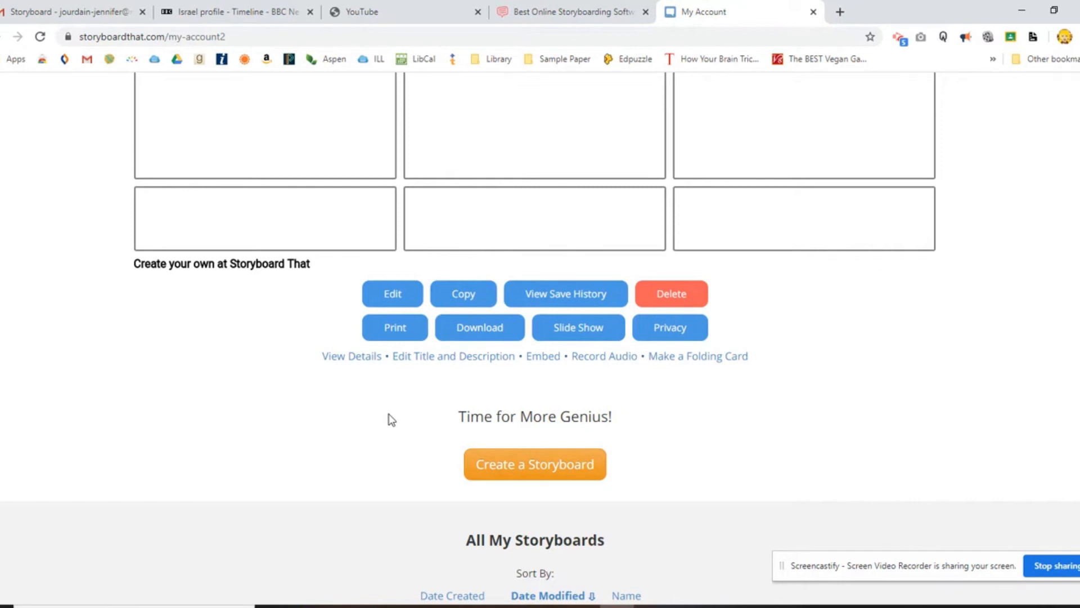
click(355, 358)
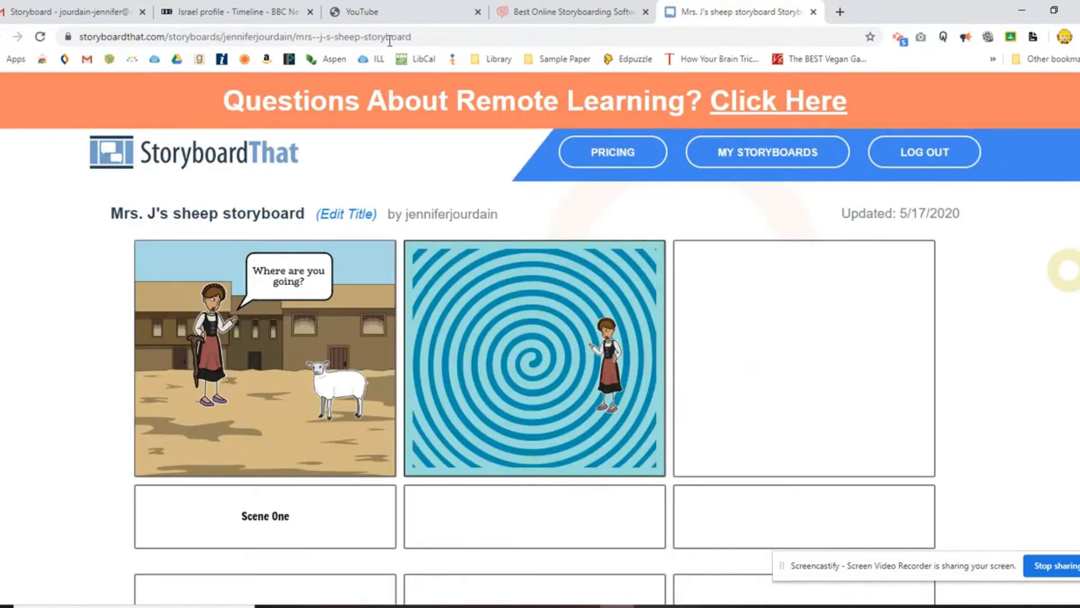
click(428, 36)
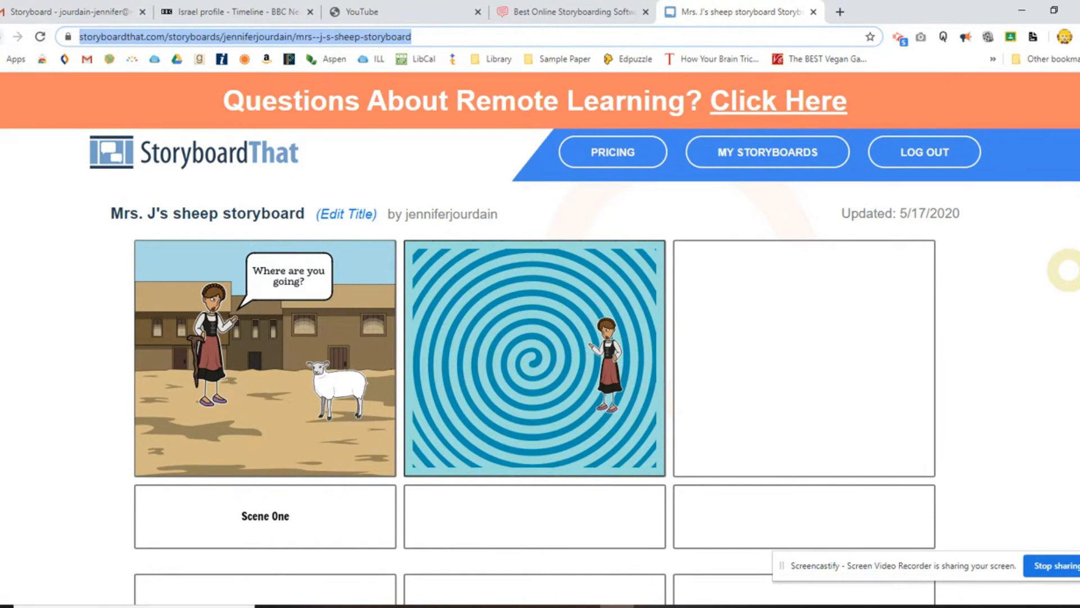
Go back to the account page, reopen the sheep storyboard from the list of all storyboards for editing, and save and exit it.
key(alt+Left)
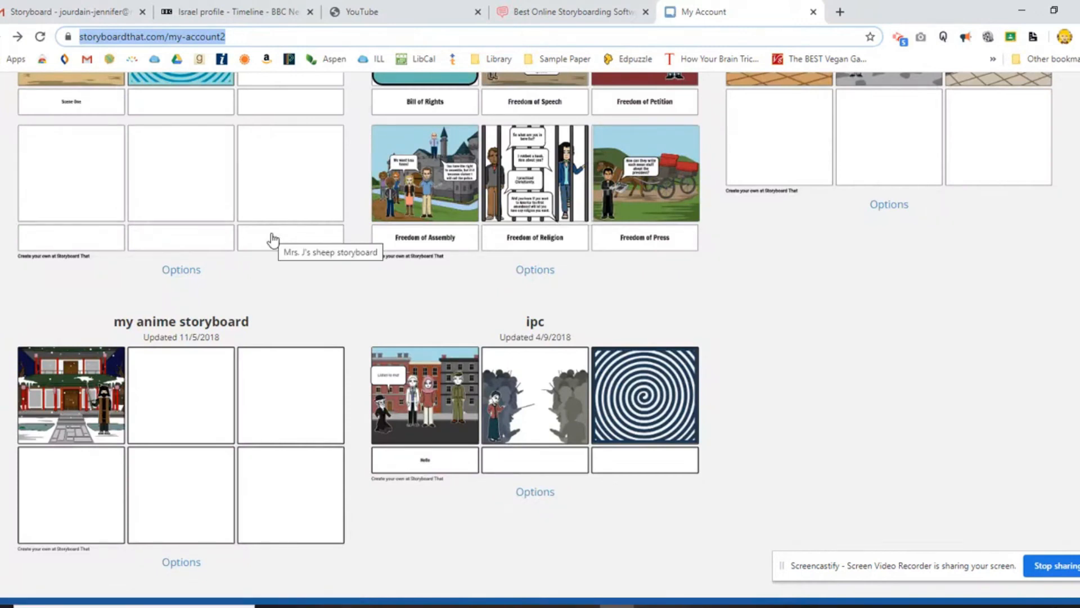
scroll(272, 239, up, 3)
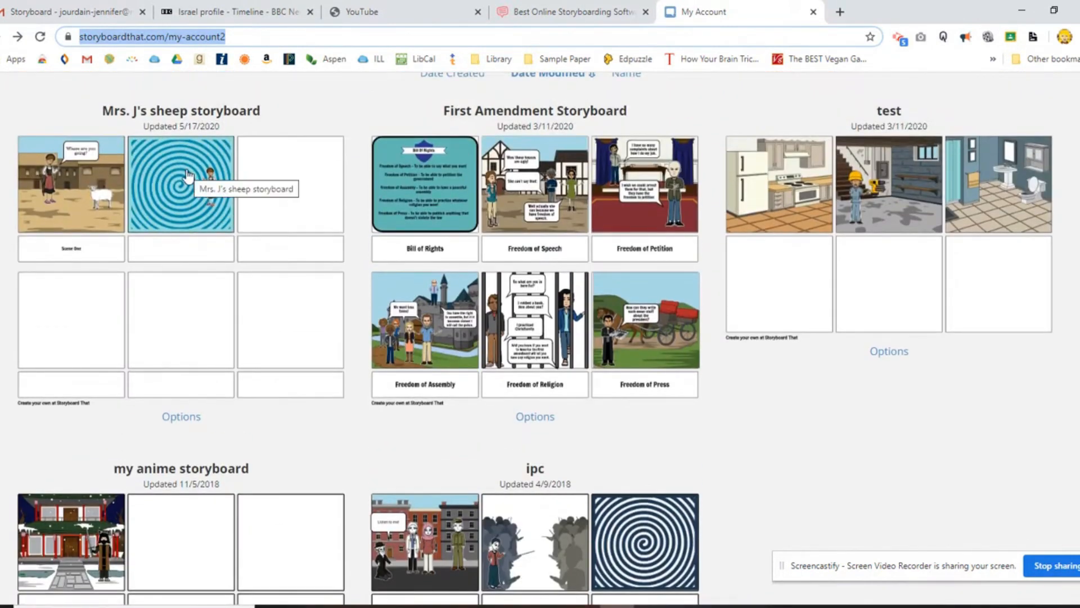
click(187, 171)
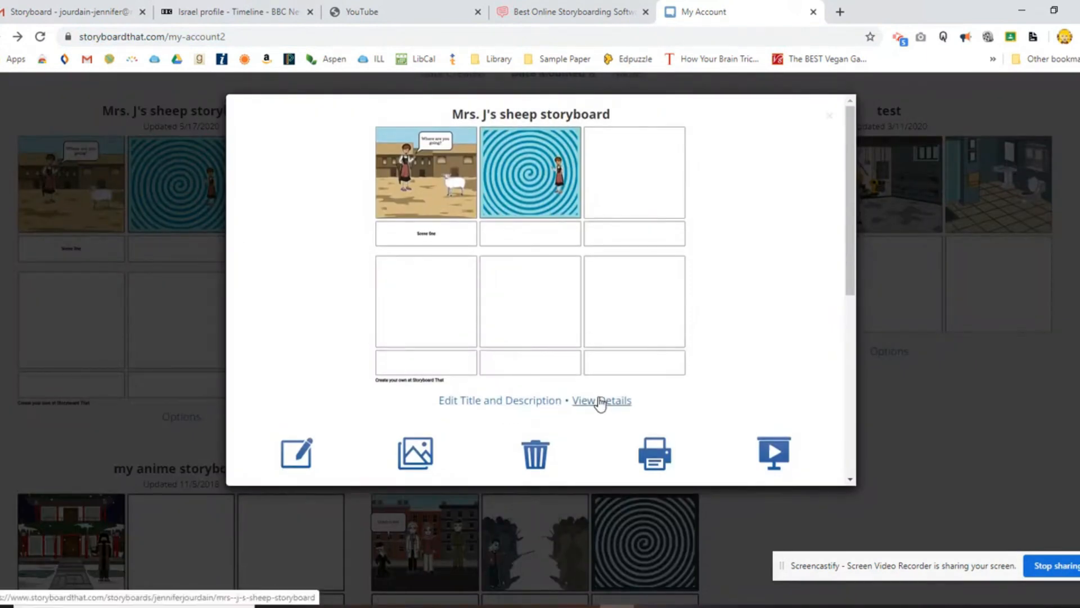
click(296, 455)
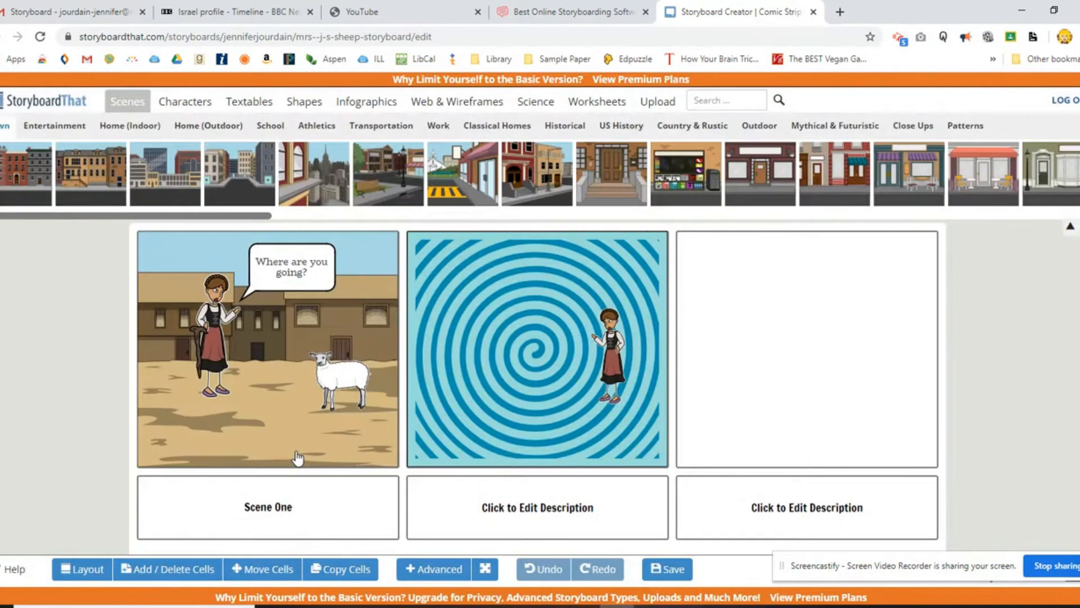
click(663, 574)
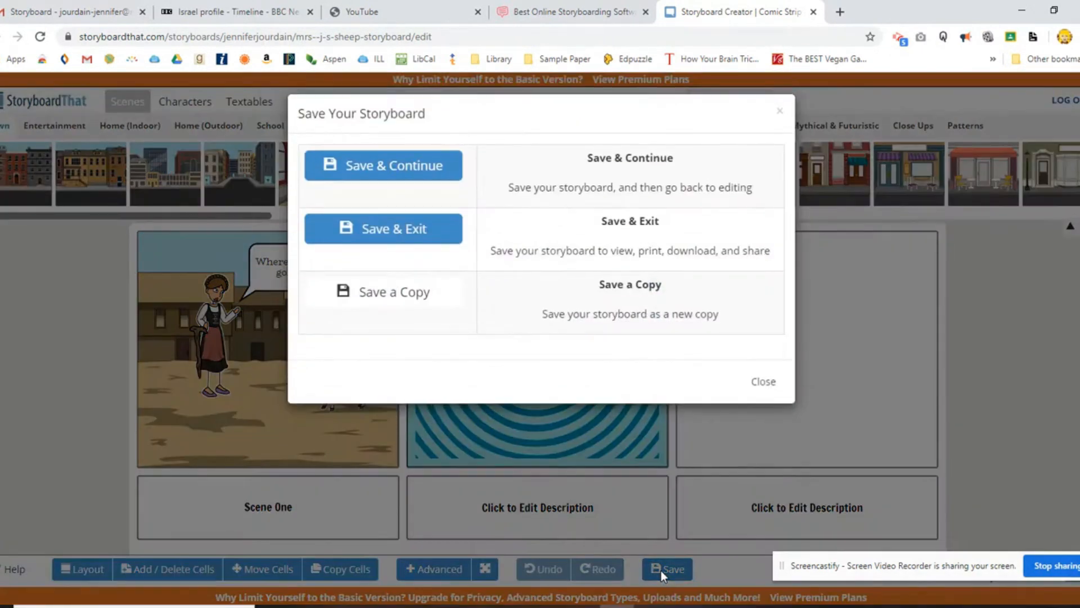
click(421, 229)
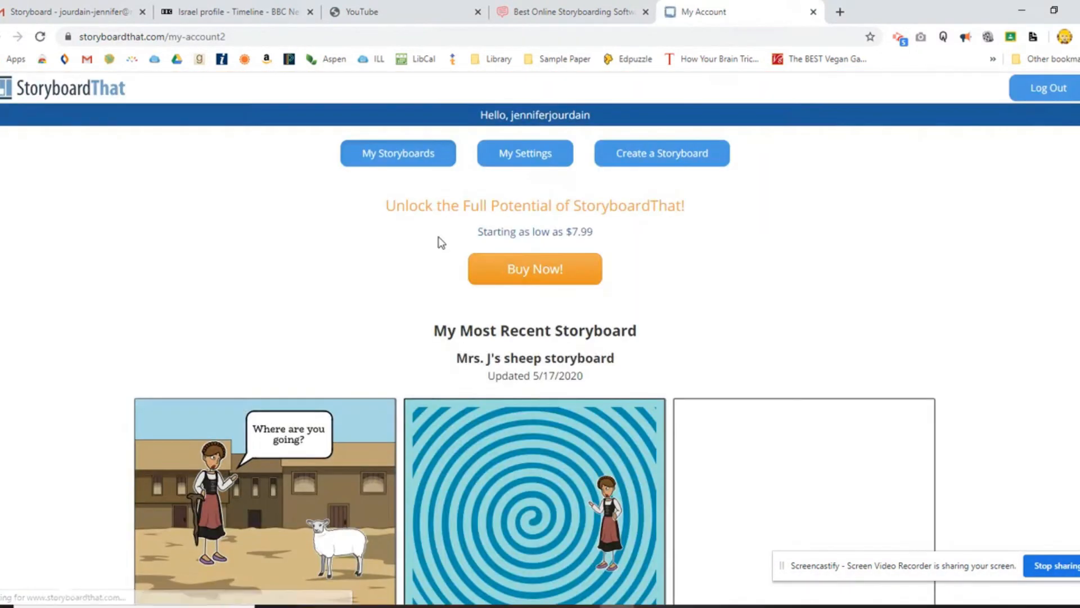
View the download options for the sheep storyboard and close them without downloading.
scroll(123, 343, down, 10)
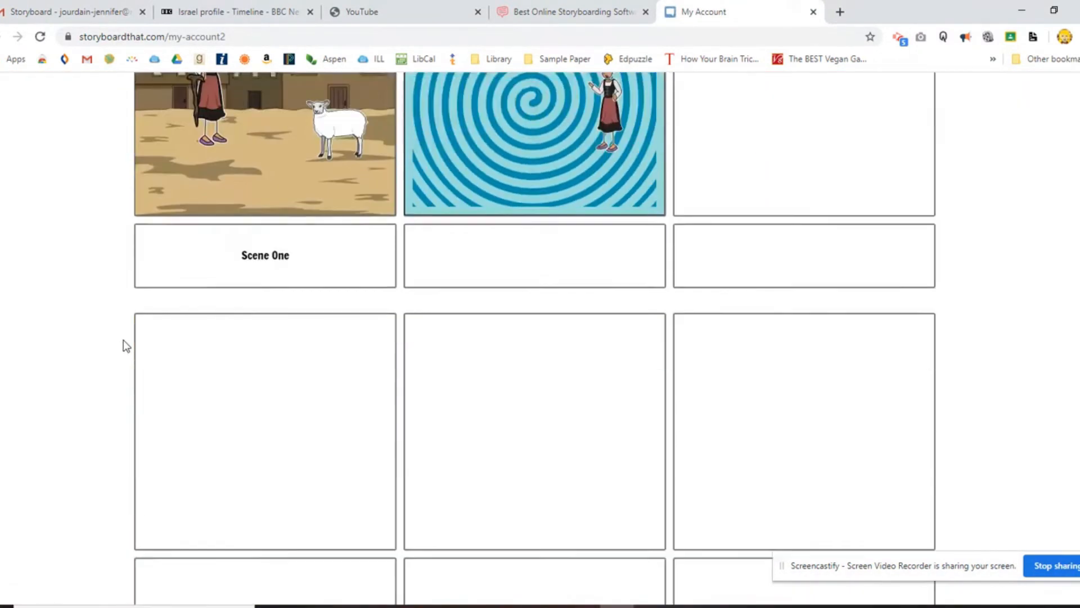
scroll(123, 333, down, 4)
click(485, 301)
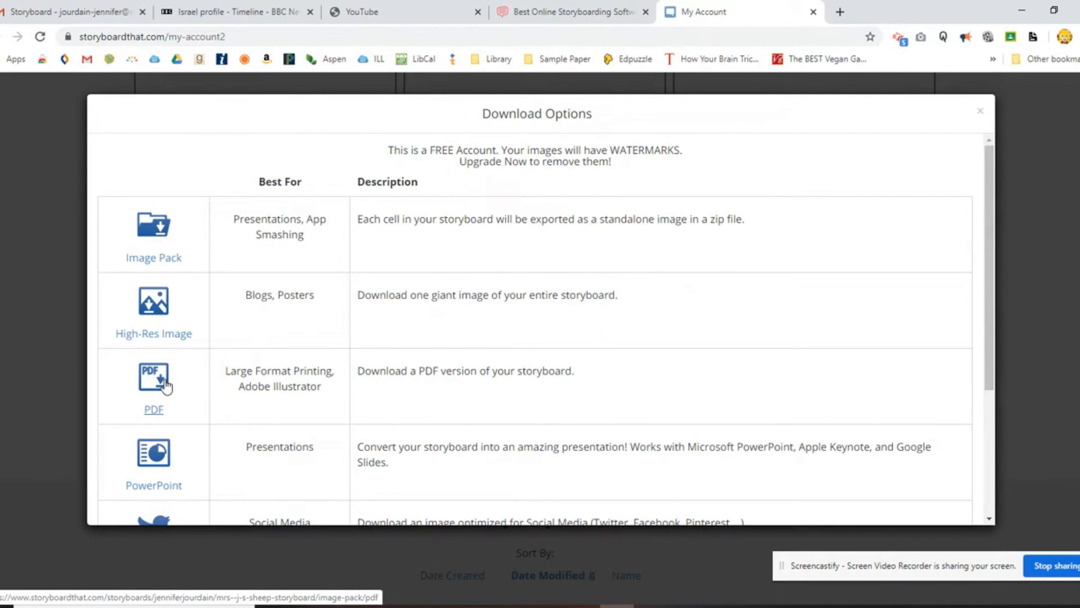
click(981, 111)
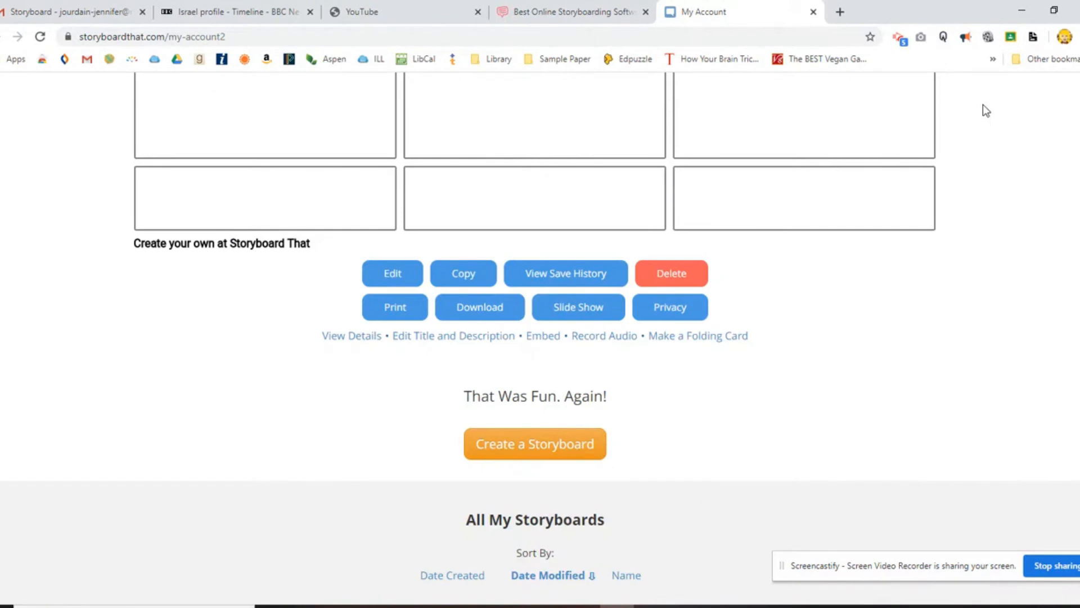
scroll(986, 110, up, 10)
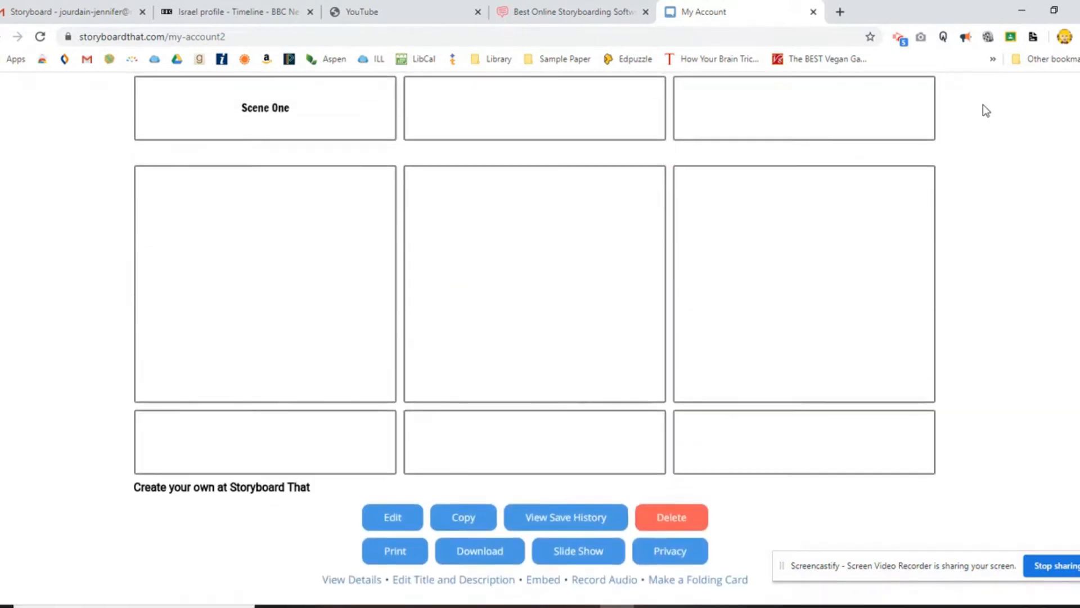
scroll(966, 118, up, 3)
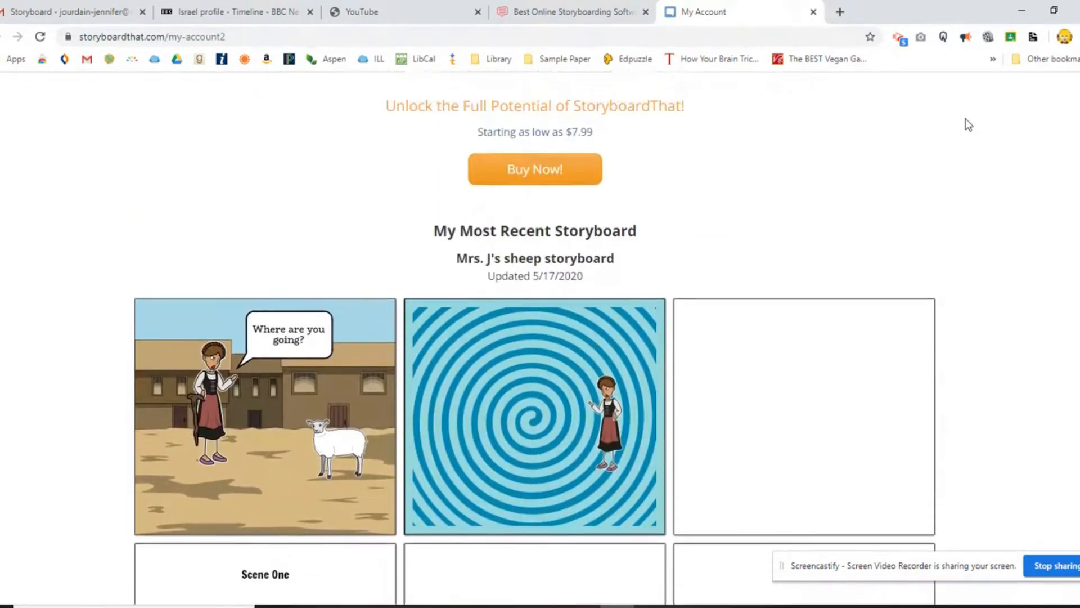
scroll(965, 124, up, 2)
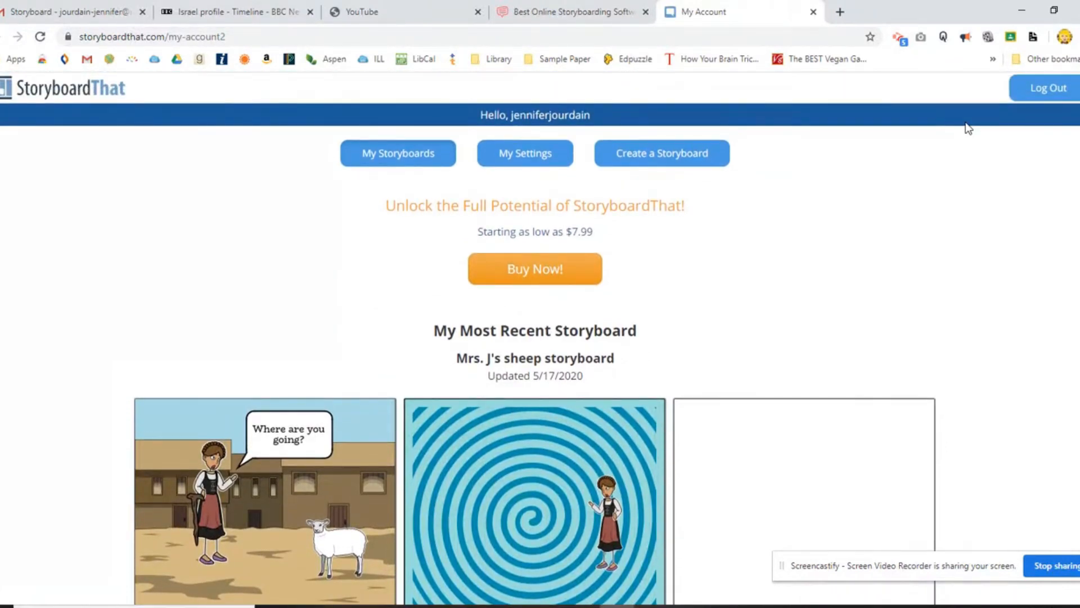
scroll(968, 123, down, 3)
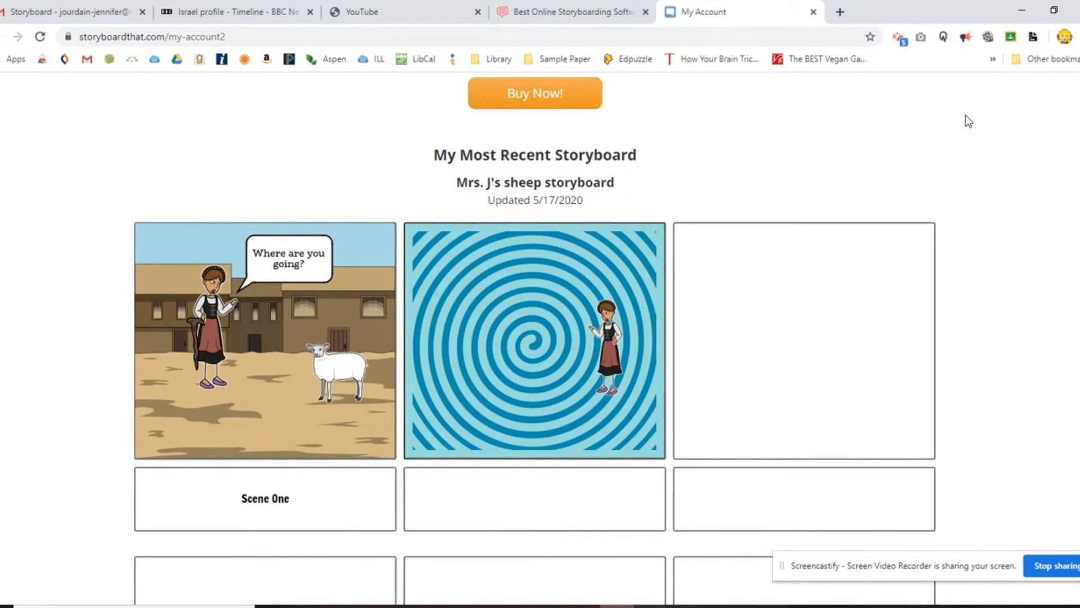
scroll(966, 112, down, 2)
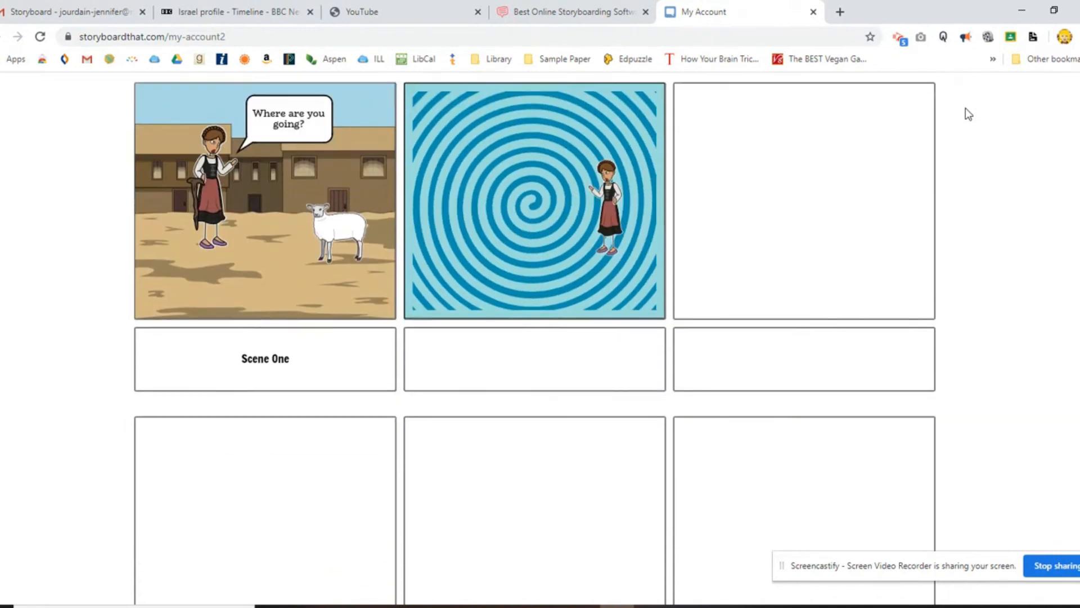
scroll(965, 108, up, 3)
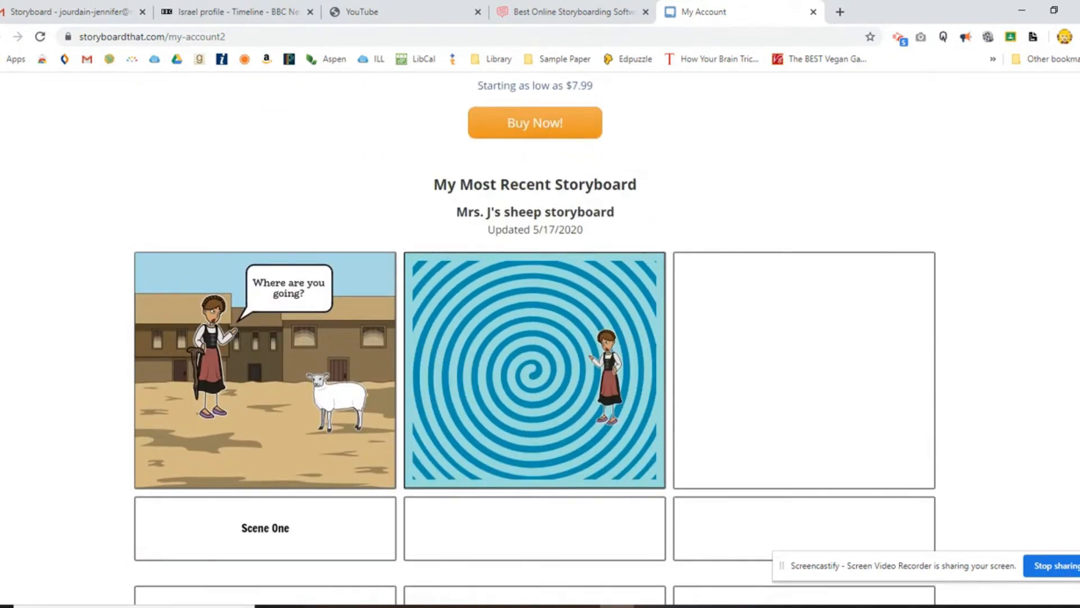